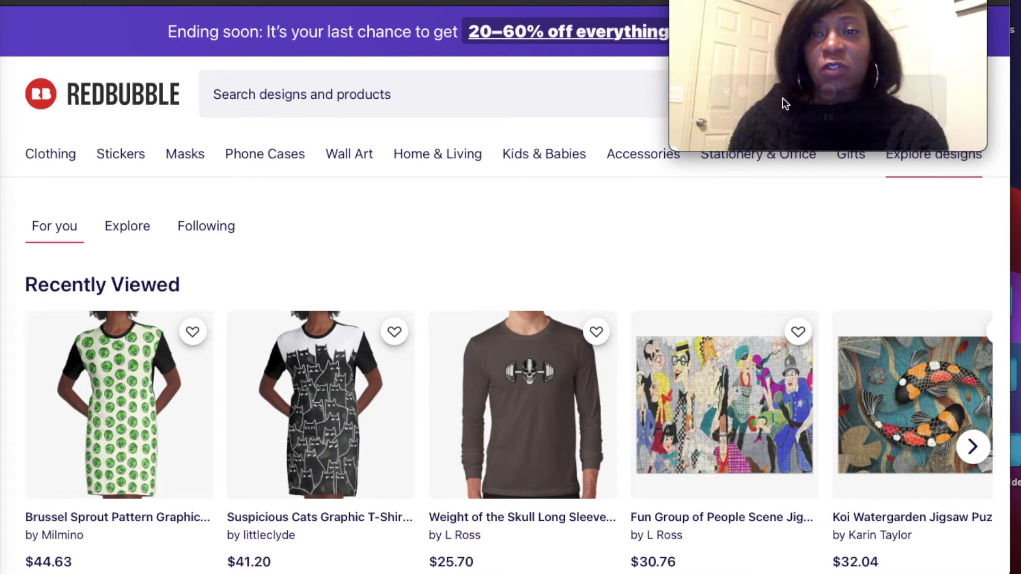
- Start adding a new work from the account options and upload the Graffiti image from the Downloads folder
drag(829, 53, 395, 57)
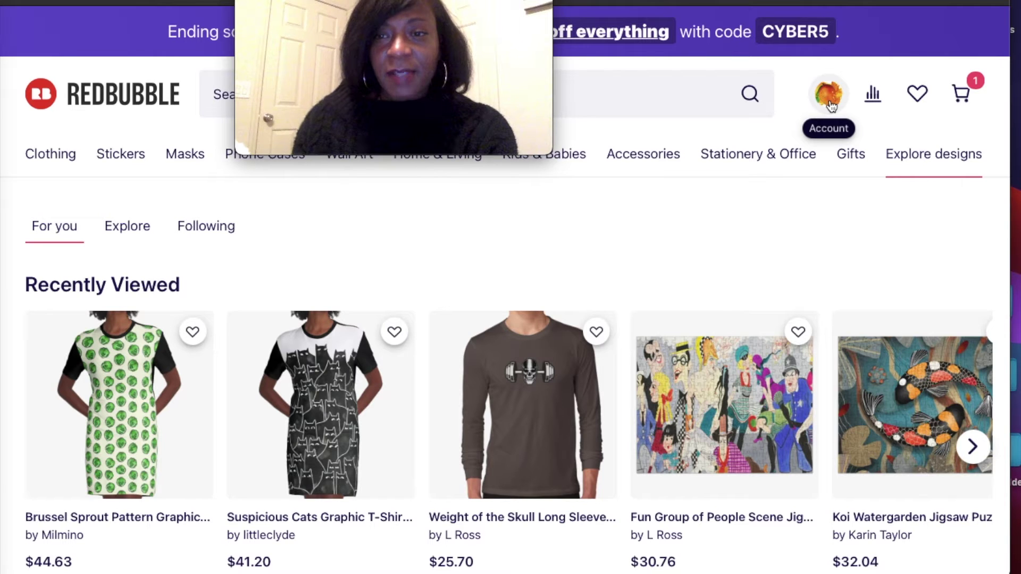
click(831, 105)
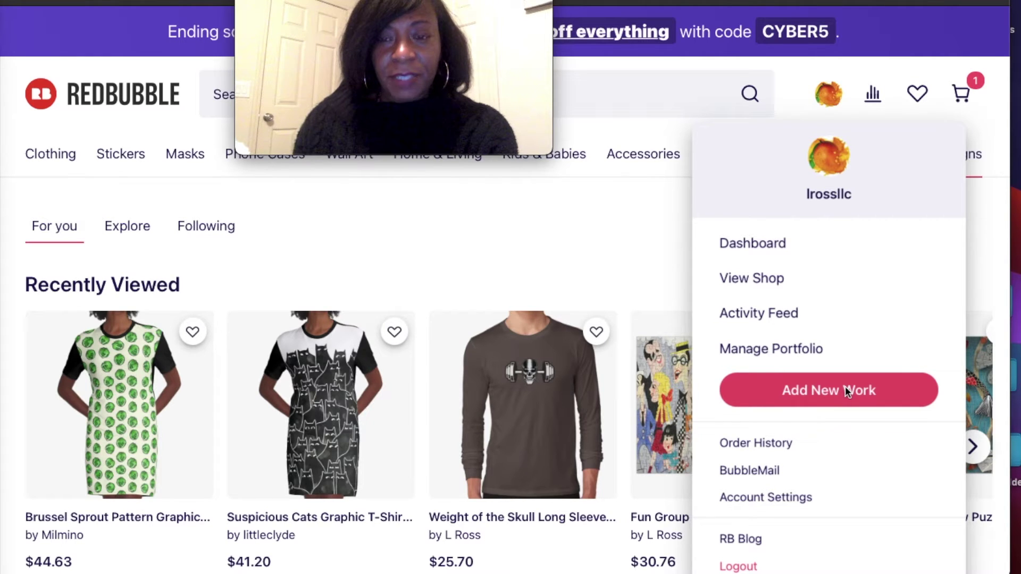
click(846, 387)
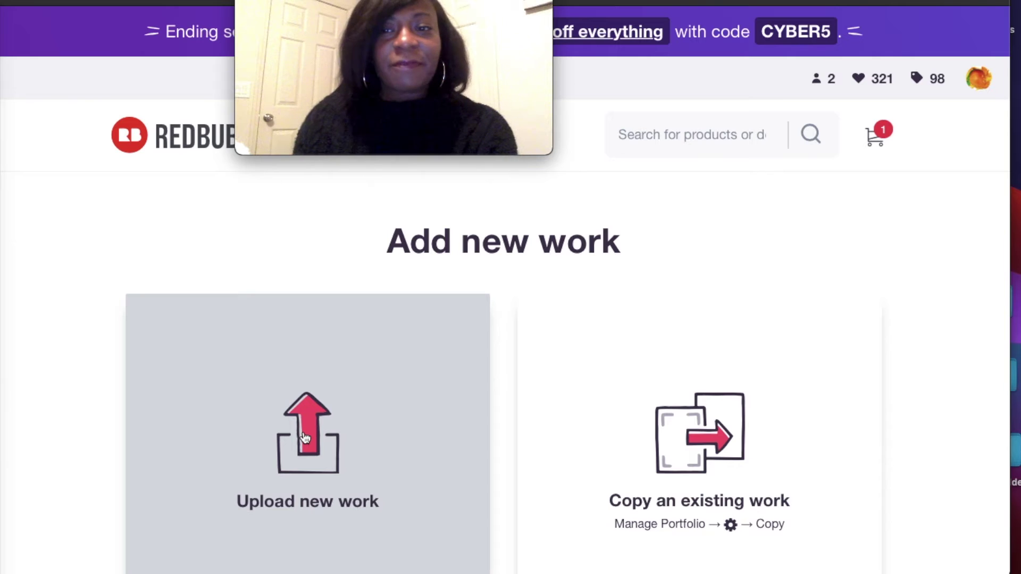
click(371, 407)
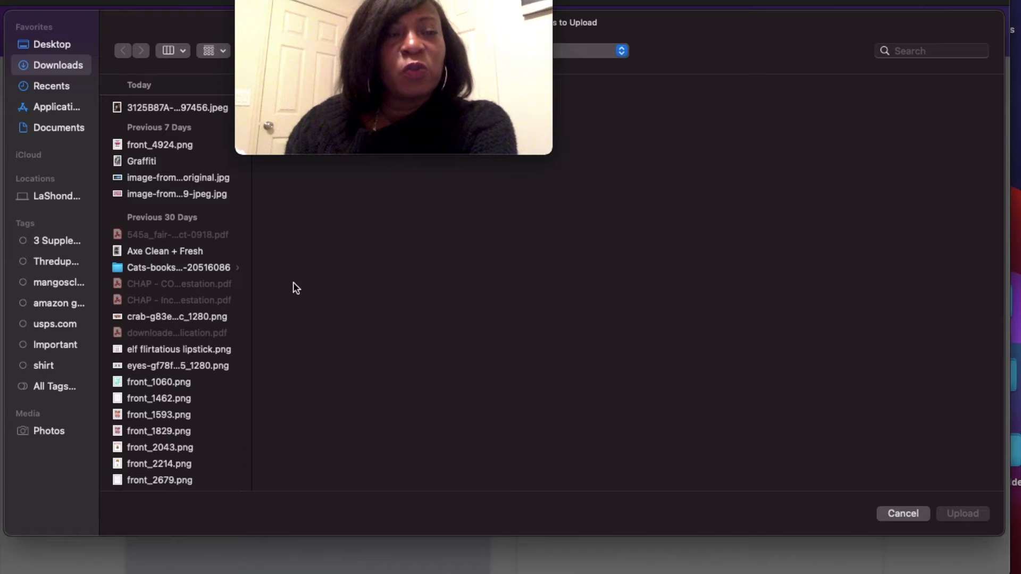
click(142, 163)
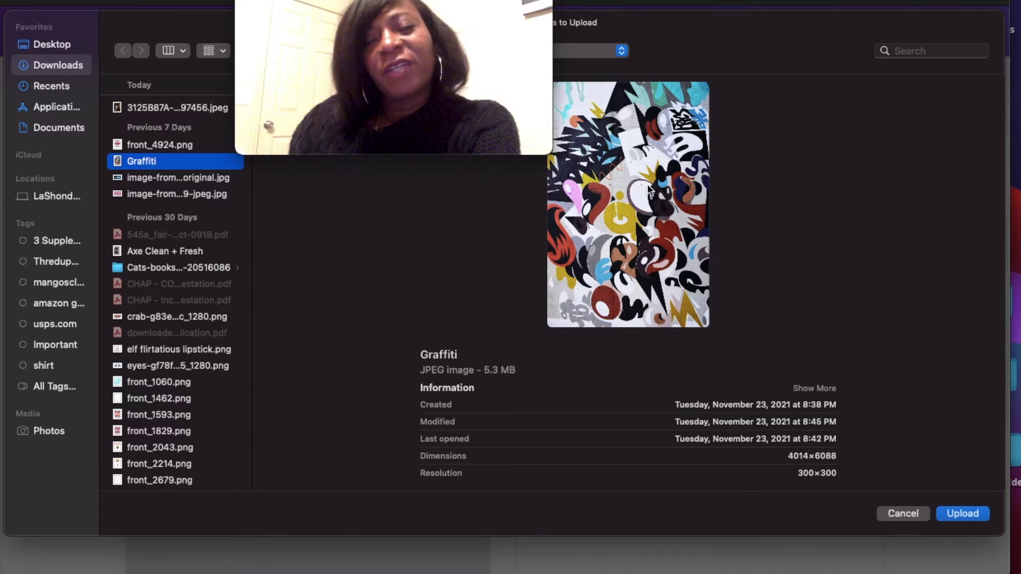
click(974, 512)
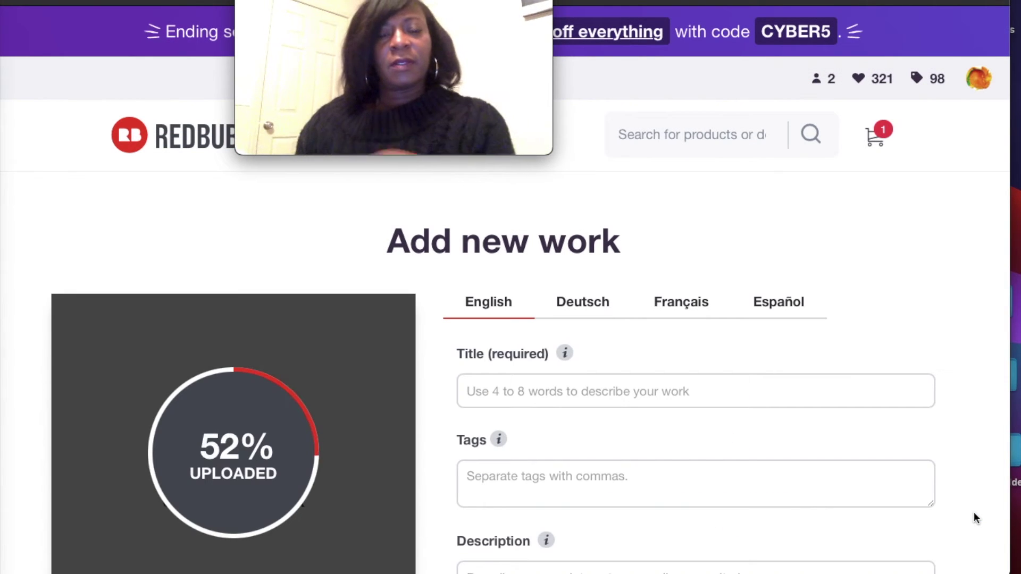
- Enter "Graffiti Fun" as the English title of the new work
click(504, 396)
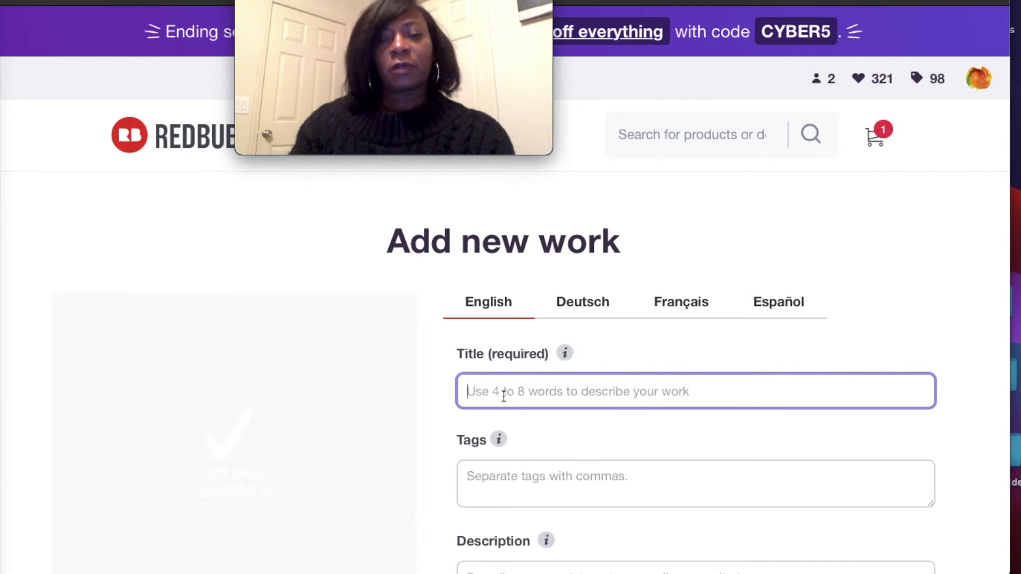
text(Gr)
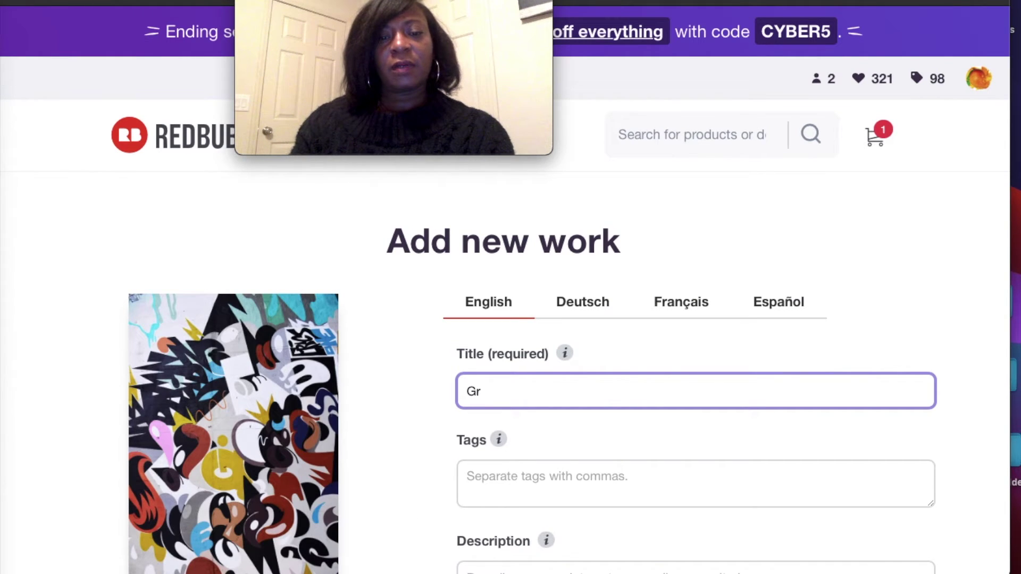
text(afi)
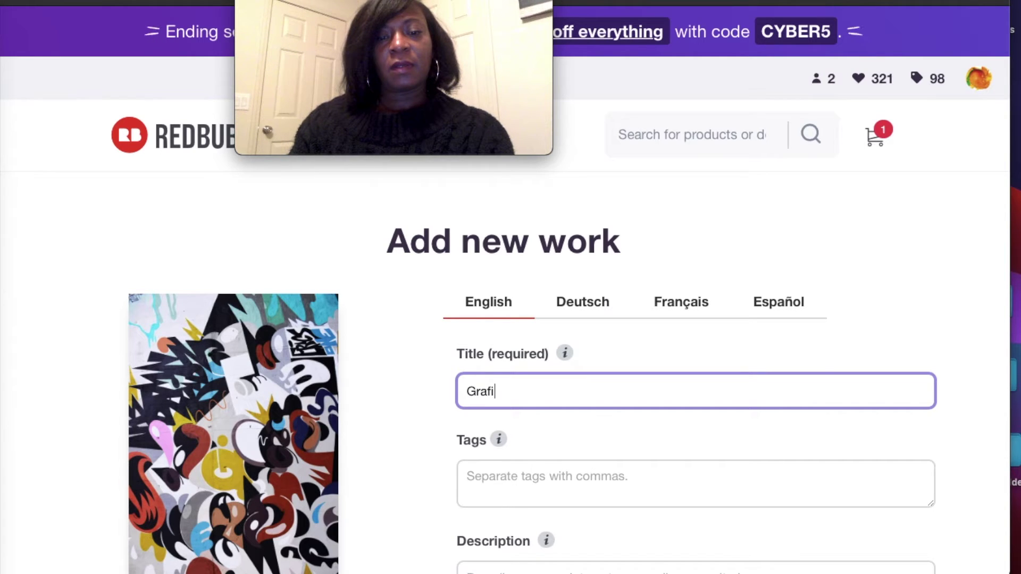
text(ti)
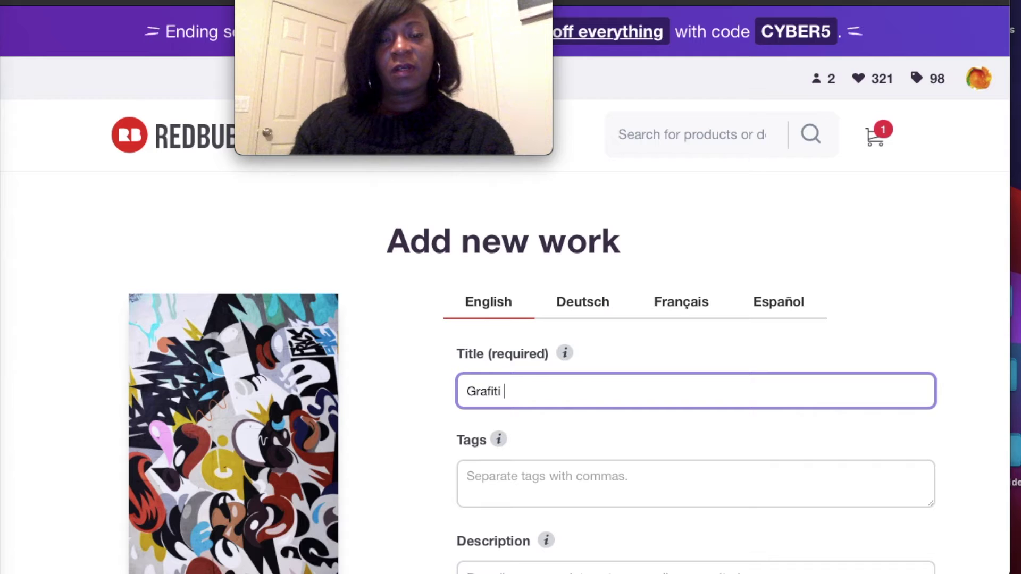
text(Fu)
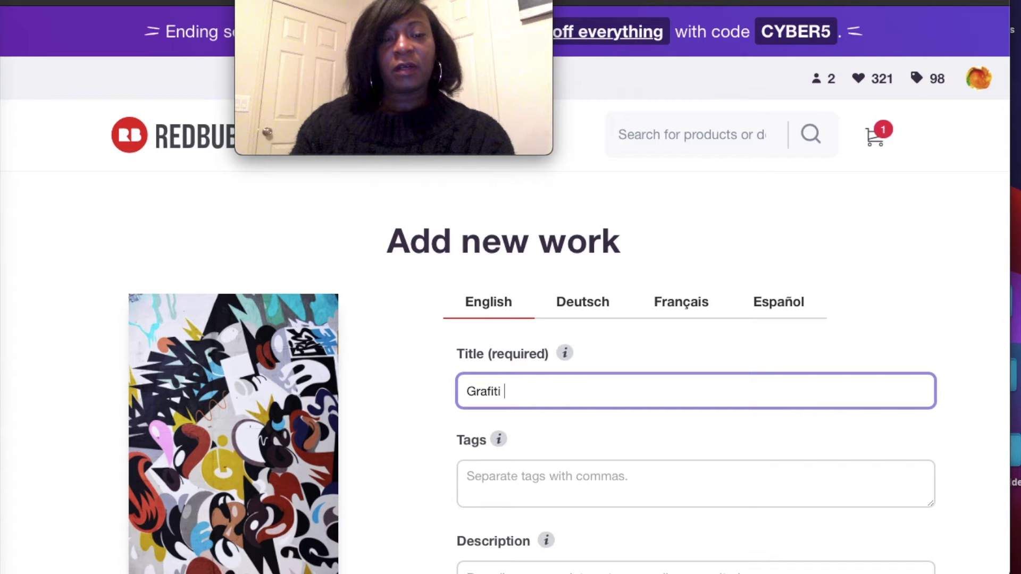
text(n)
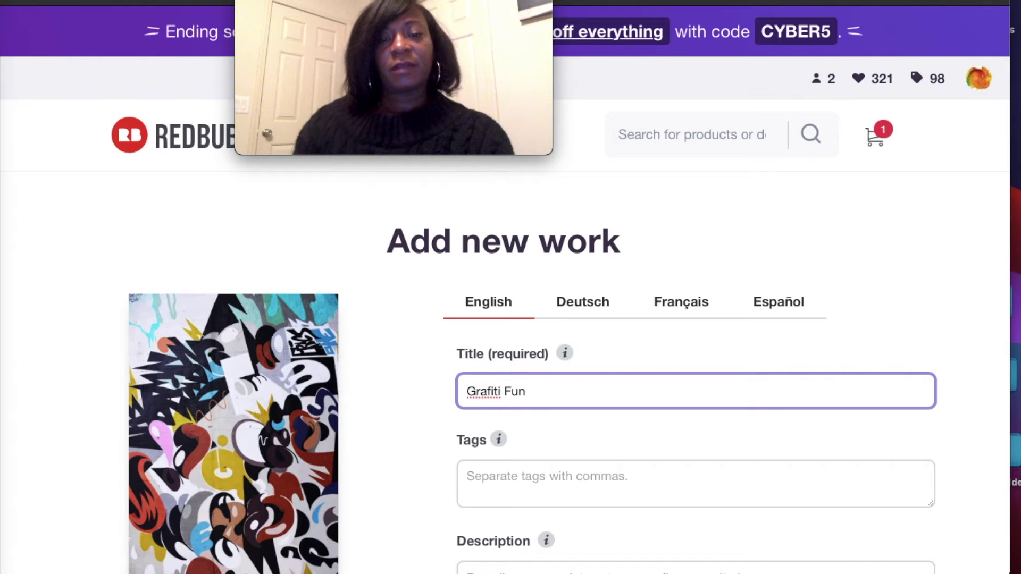
click(489, 393)
text(f)
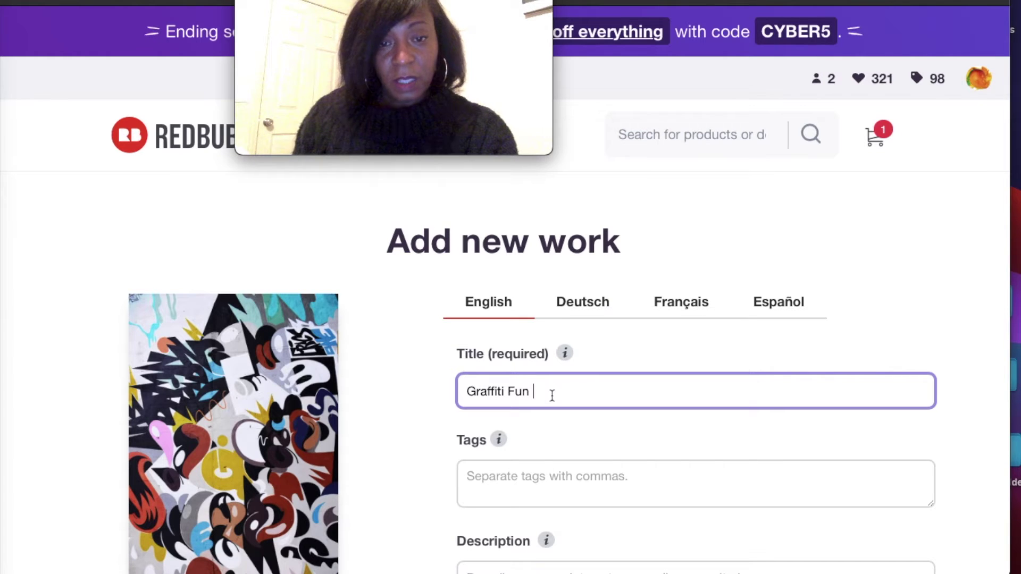
- Fill in the work's tags with "dress, fun, graffiti, t-shirt dress, jeans, leggings"
click(479, 485)
text(dres)
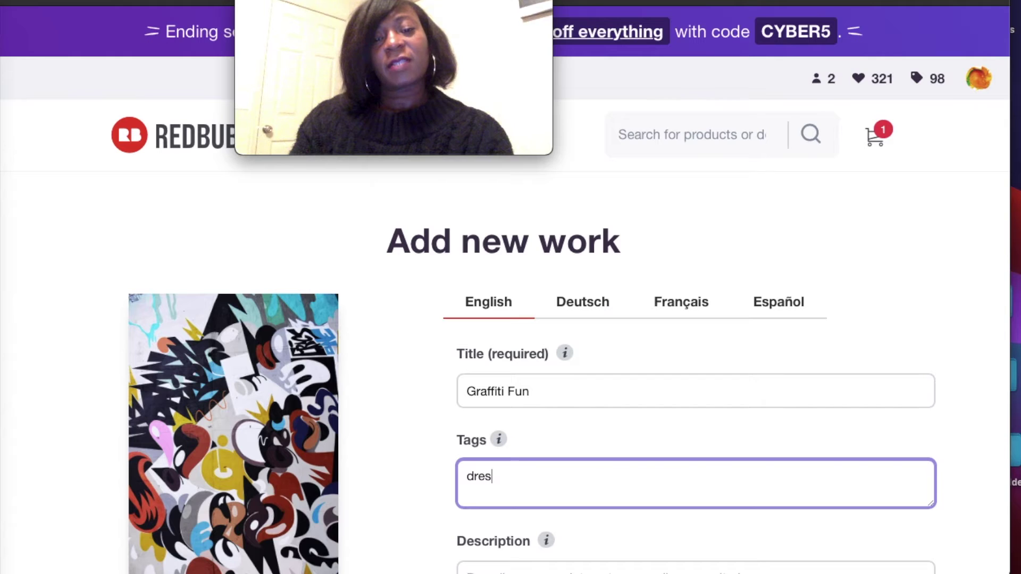
text(s, f)
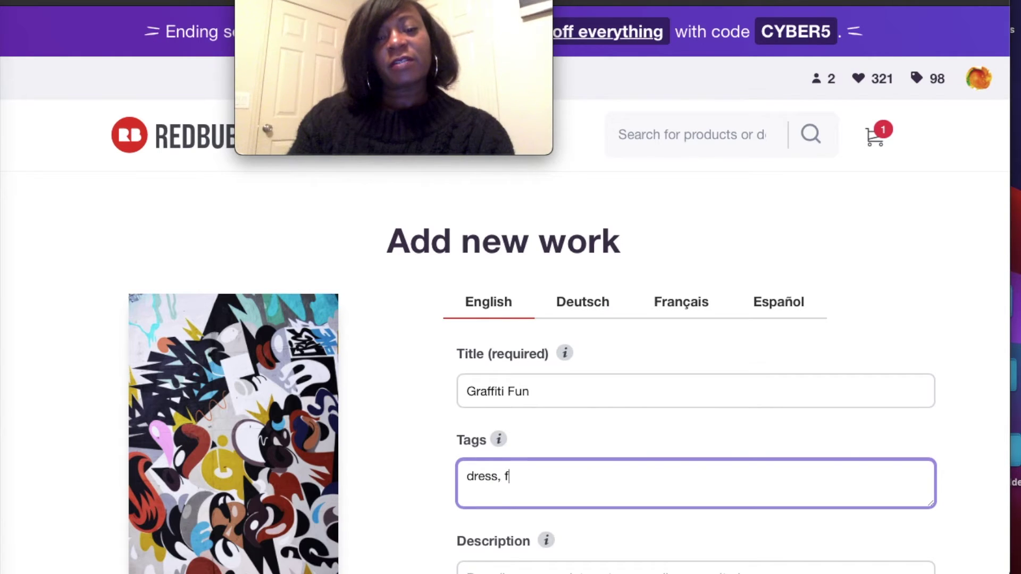
text(un,)
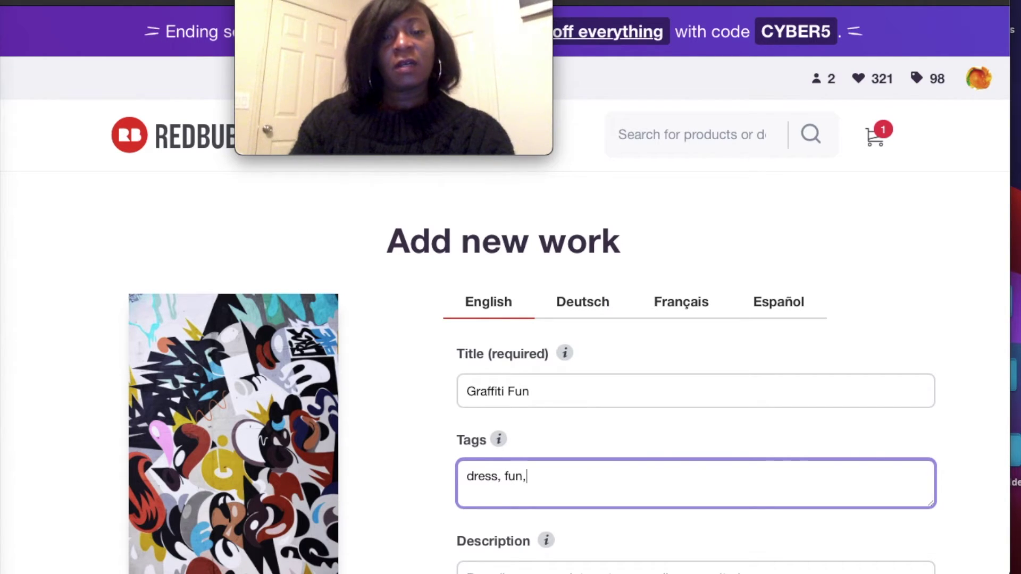
text( graffiti)
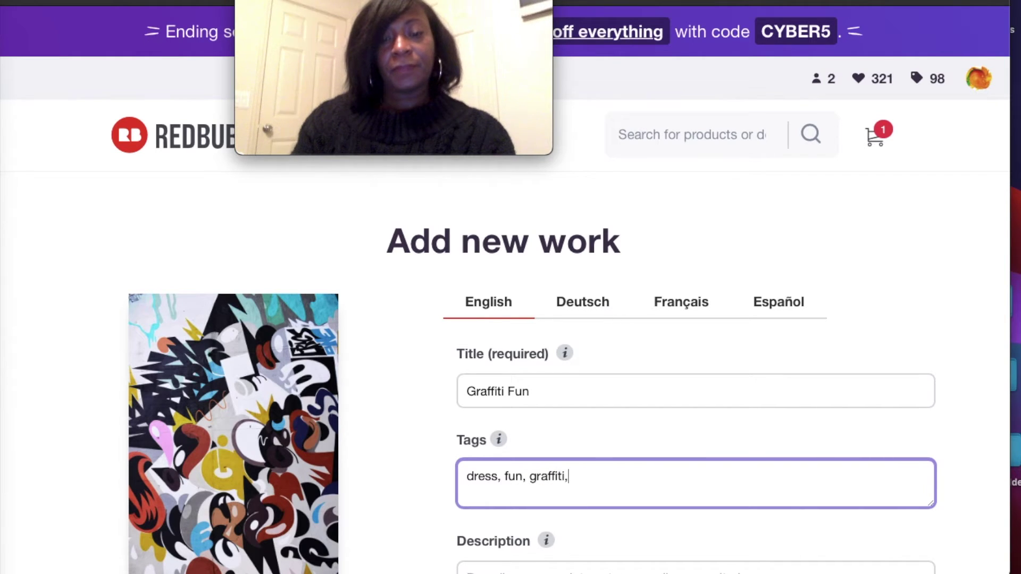
text(, t-shirt dress)
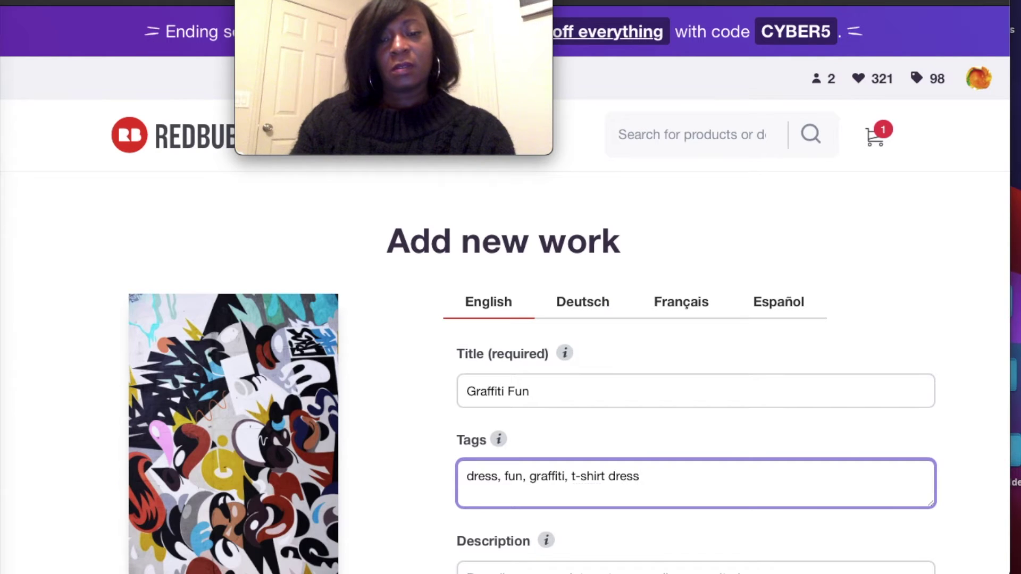
text(, jeans, le)
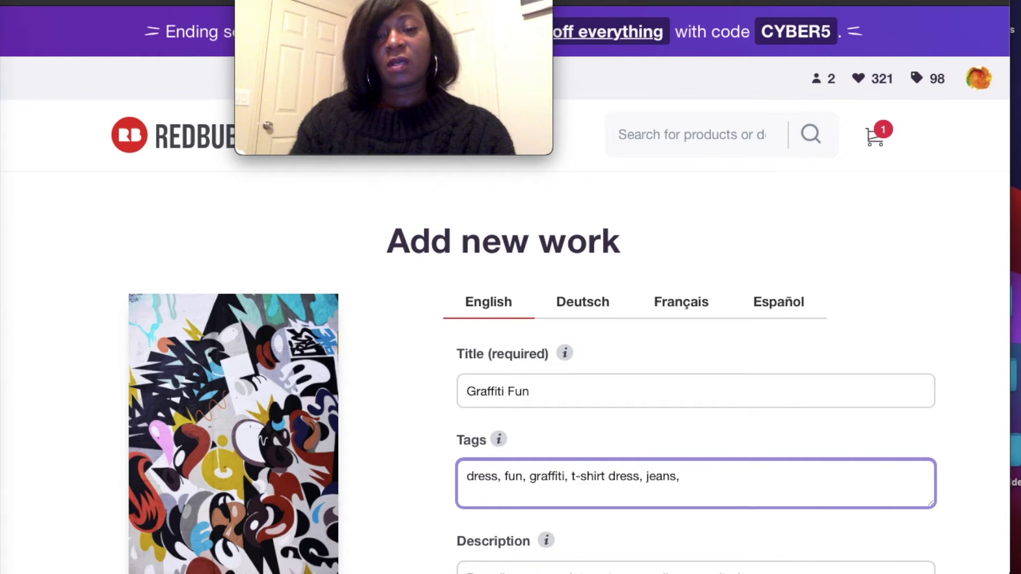
text(ggings)
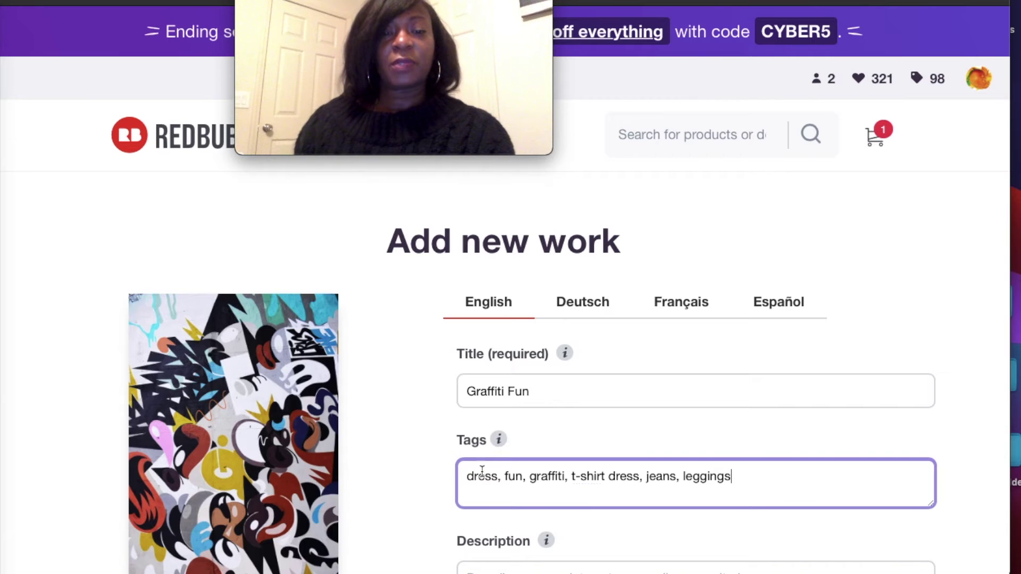
click(433, 492)
- Disable the Large Print Clothing, Caps, Chiffon Tops and Graphic T-Shirts products for this work
scroll(433, 493, down, 8)
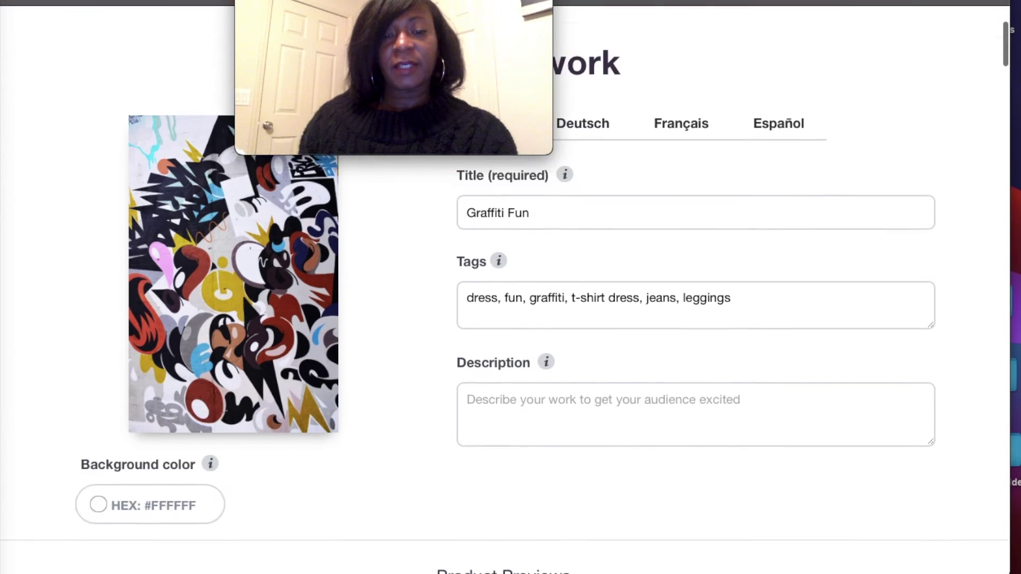
scroll(505, 289, down, 4)
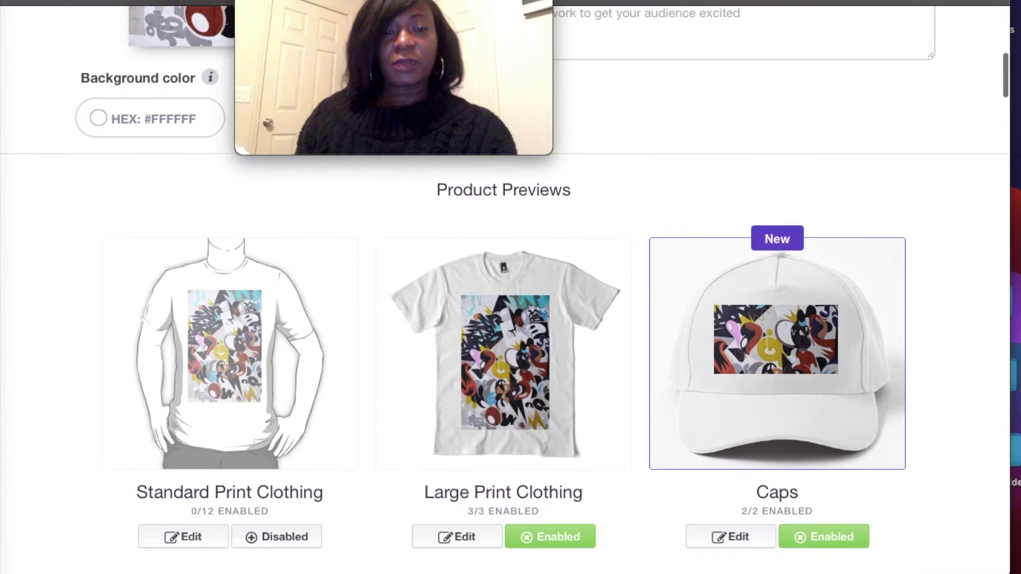
scroll(598, 374, down, 1)
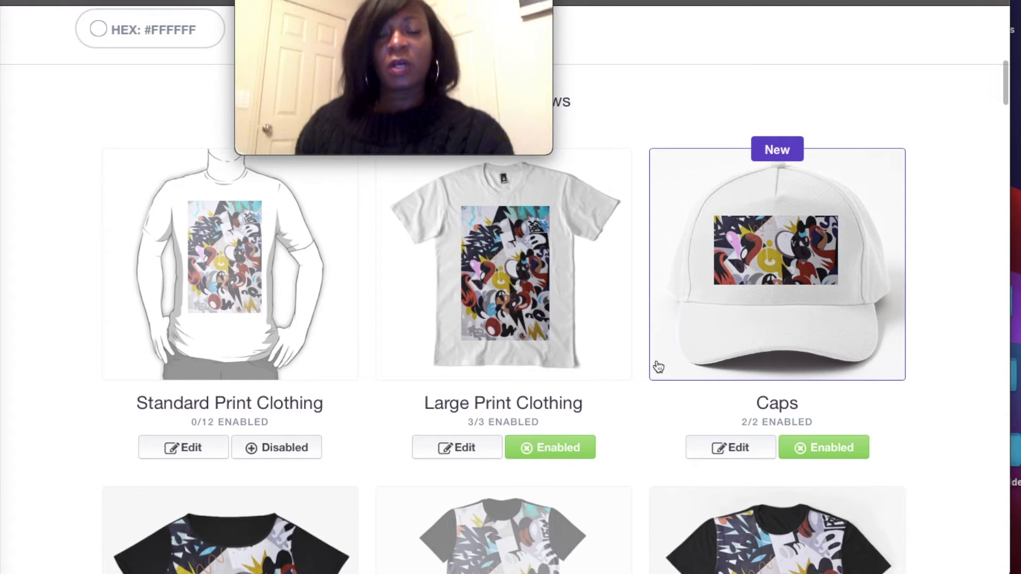
click(580, 454)
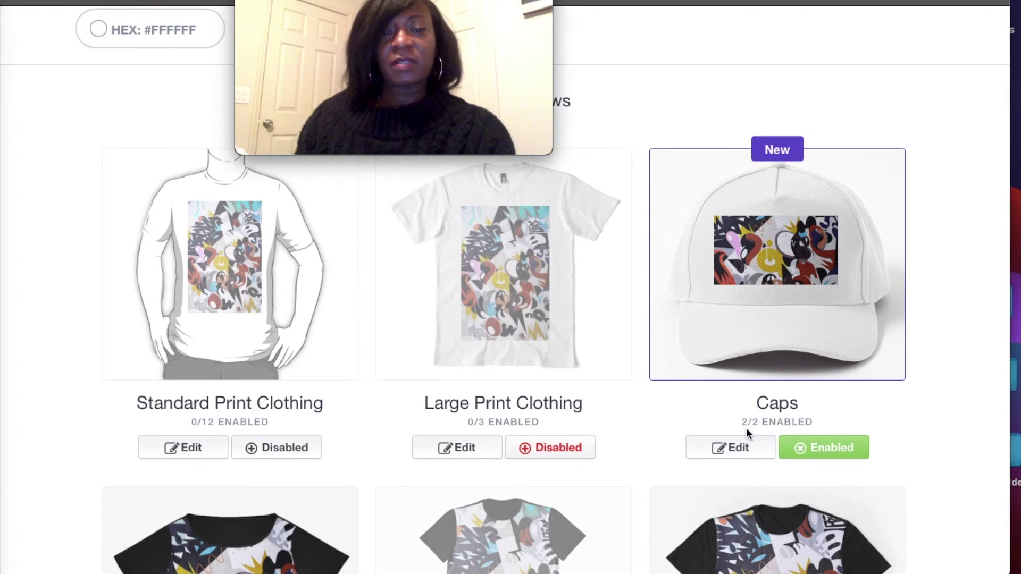
click(850, 448)
scroll(851, 448, down, 2)
scroll(505, 288, down, 4)
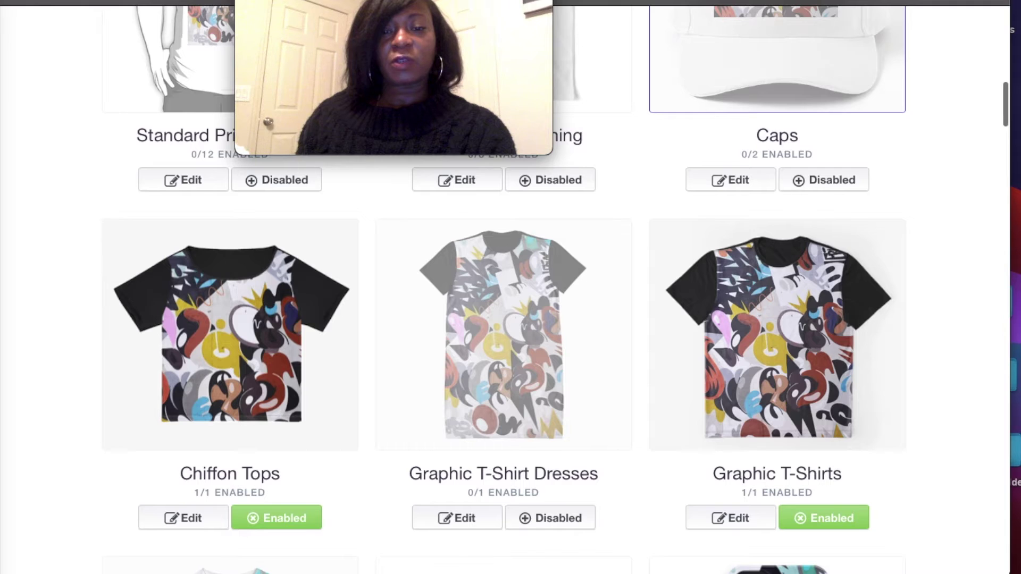
scroll(505, 289, down, 1)
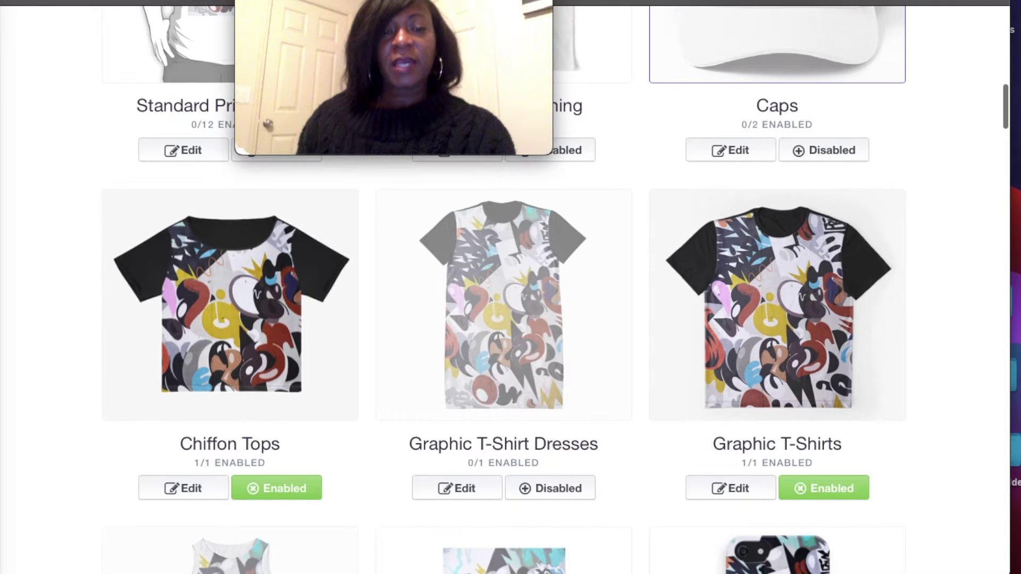
click(296, 491)
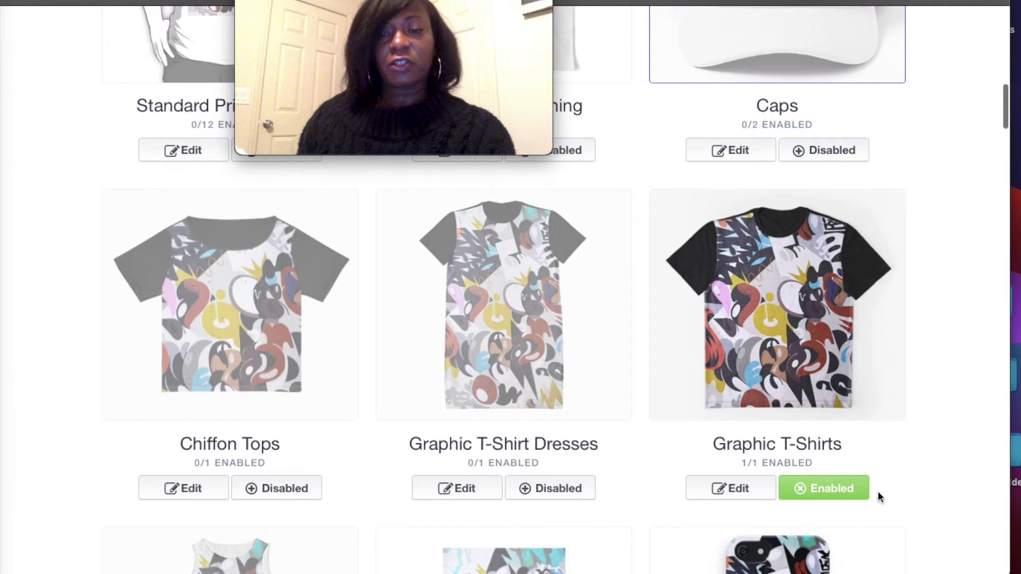
click(838, 495)
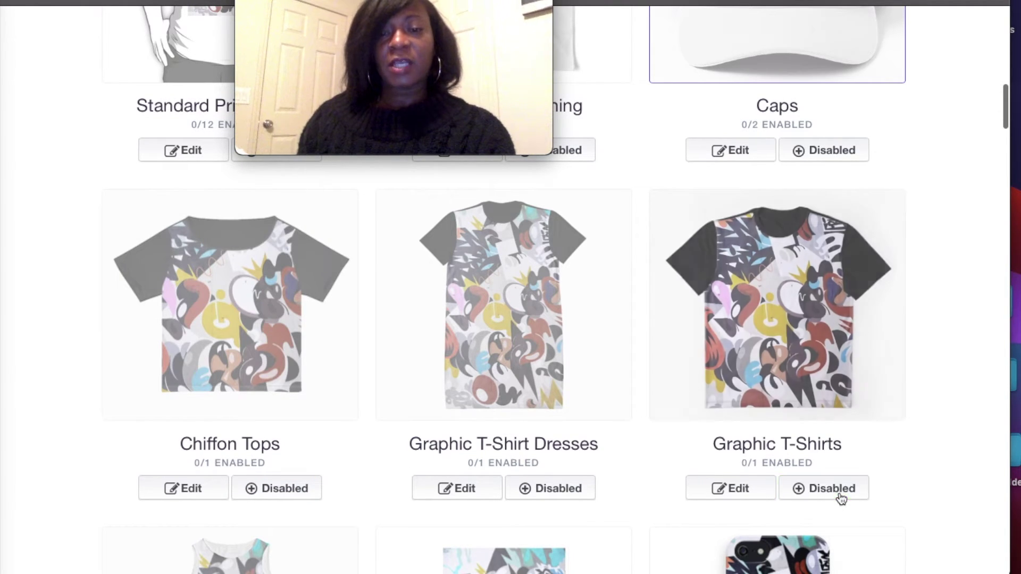
- Enable Graphic T-Shirt Dresses and open that product's design editor to review the image placement and settings
click(558, 491)
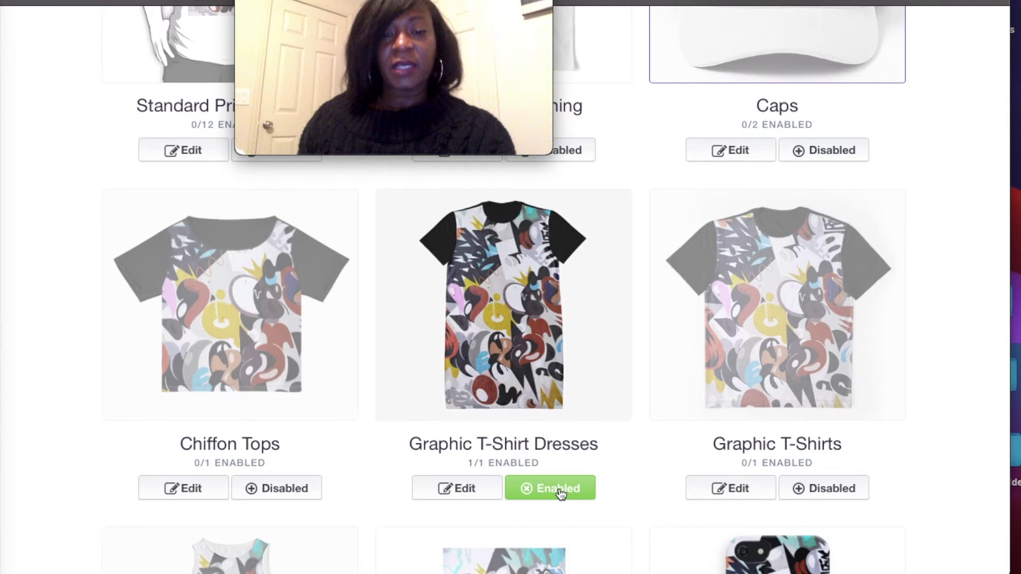
click(473, 492)
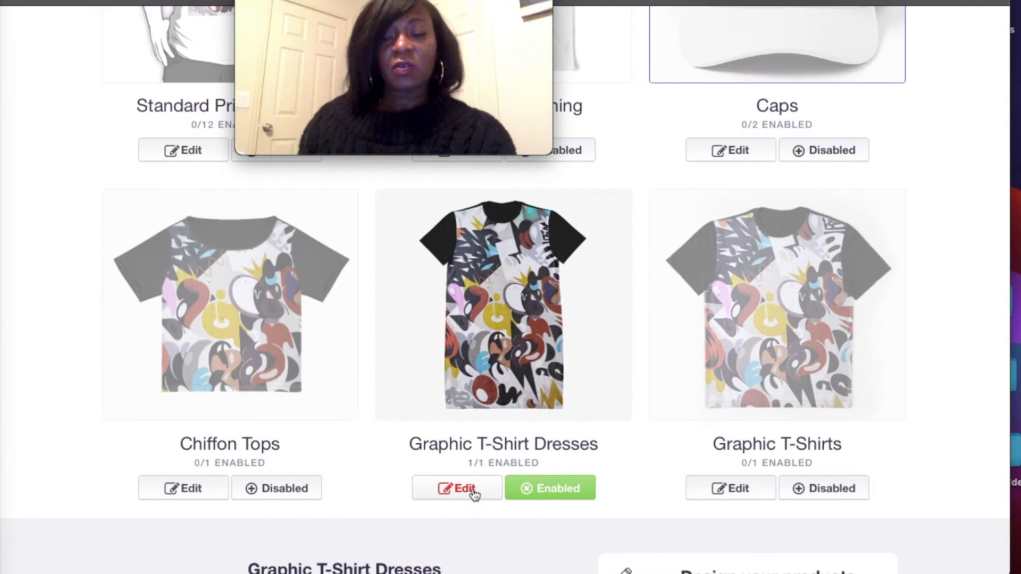
scroll(473, 494, down, 5)
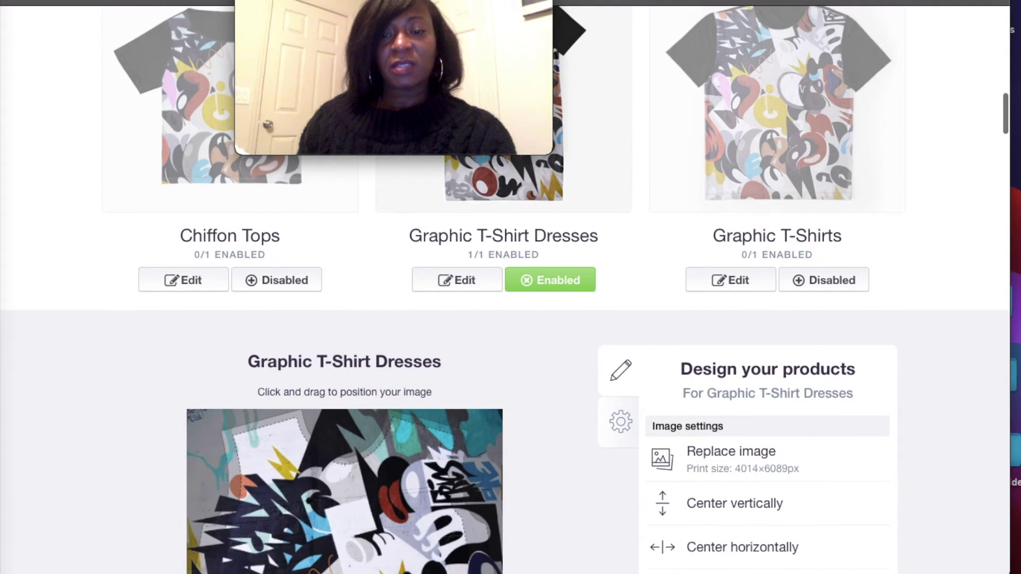
scroll(196, 493, down, 3)
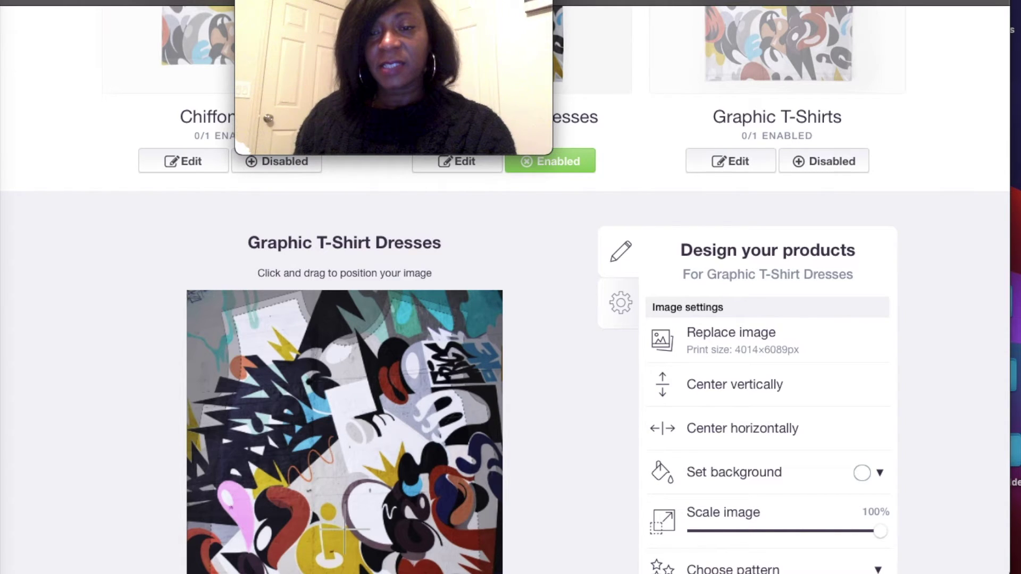
scroll(196, 462, down, 1)
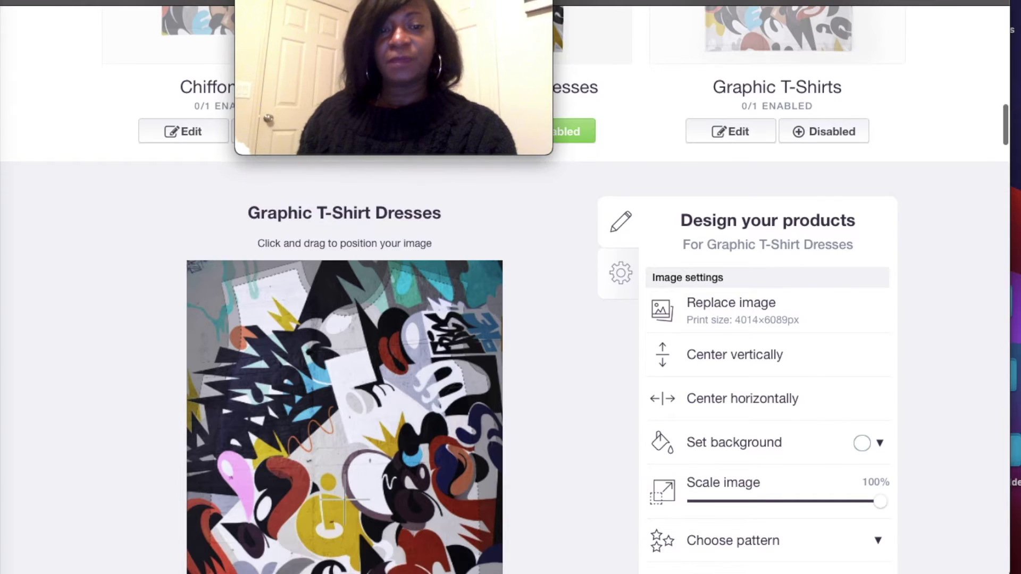
scroll(196, 433, down, 1)
scroll(407, 489, down, 2)
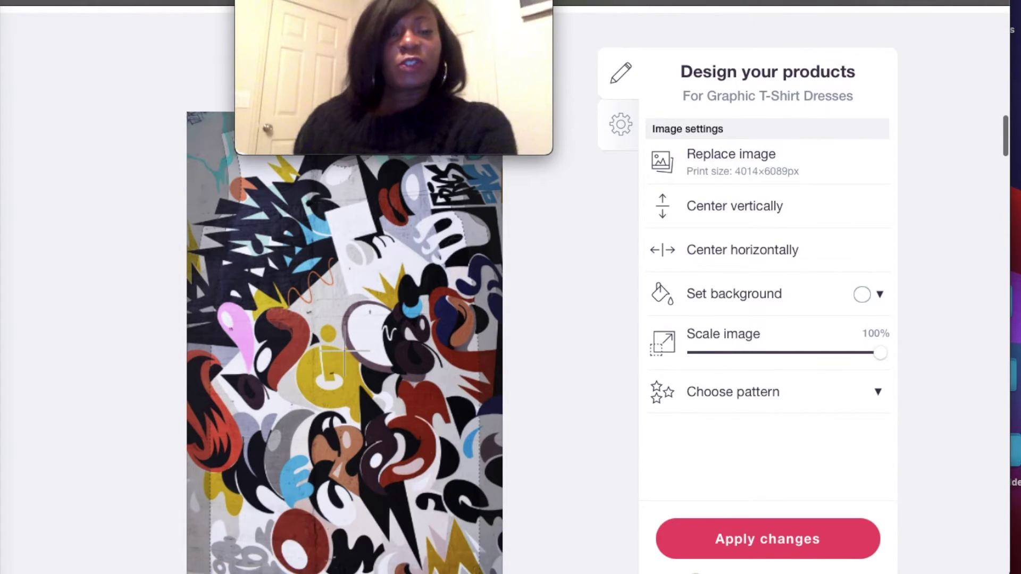
scroll(407, 490, up, 1)
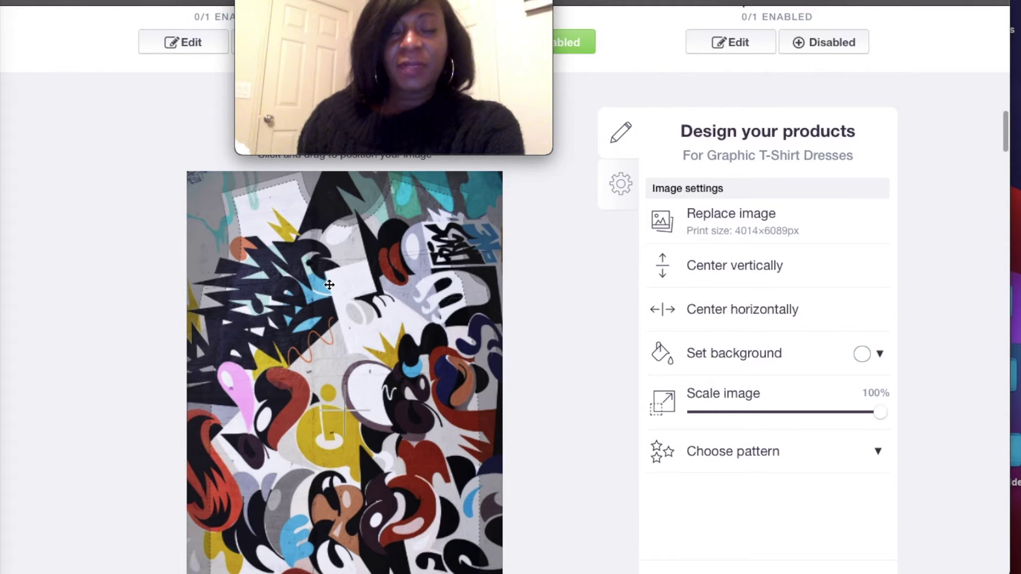
- Review the image placement for Graphic T-Shirt Dresses, apply the design settings, and check the dress preview among the products
scroll(238, 243, down, 1)
scroll(345, 314, down, 3)
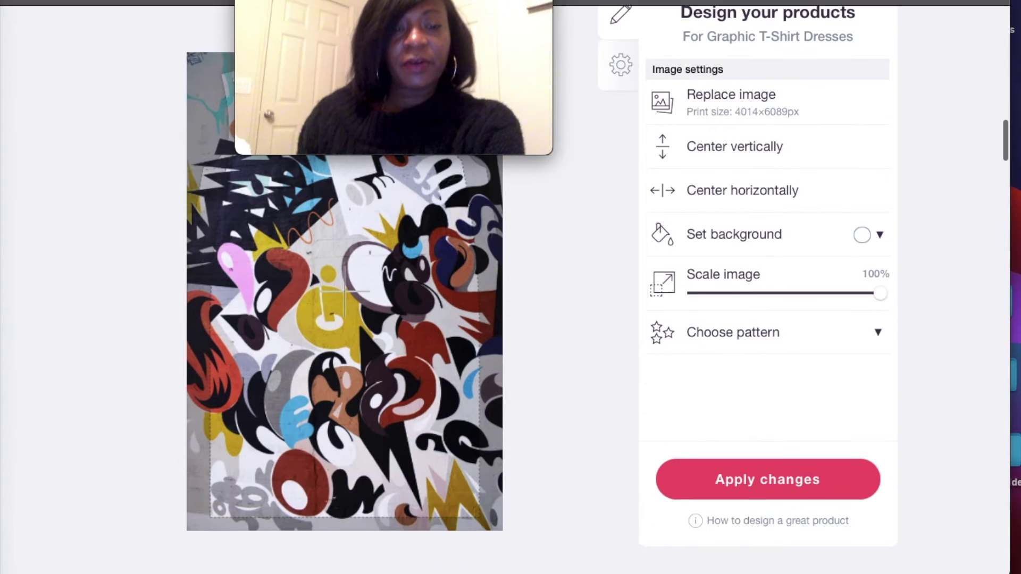
scroll(345, 314, up, 5)
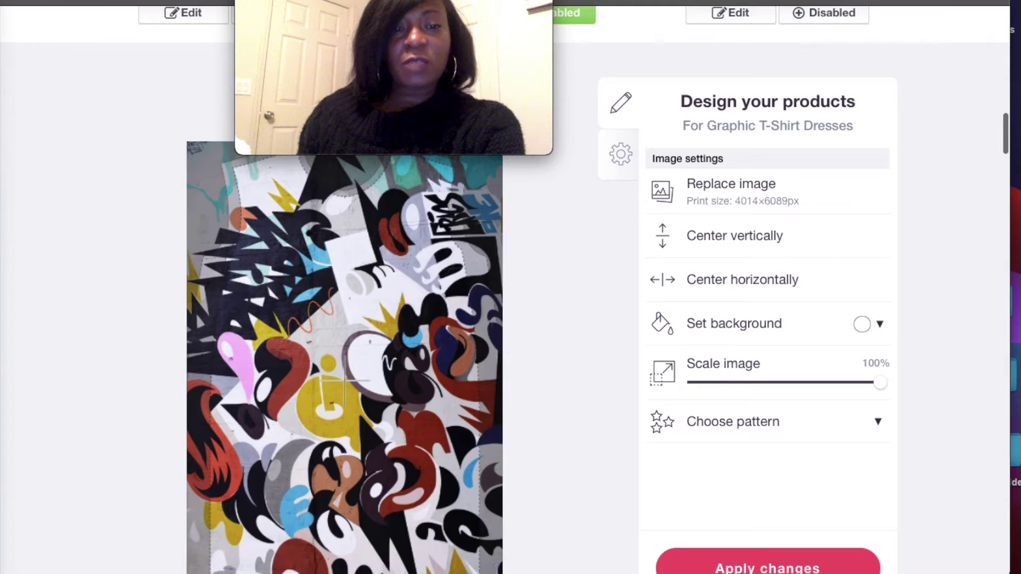
scroll(345, 314, up, 1)
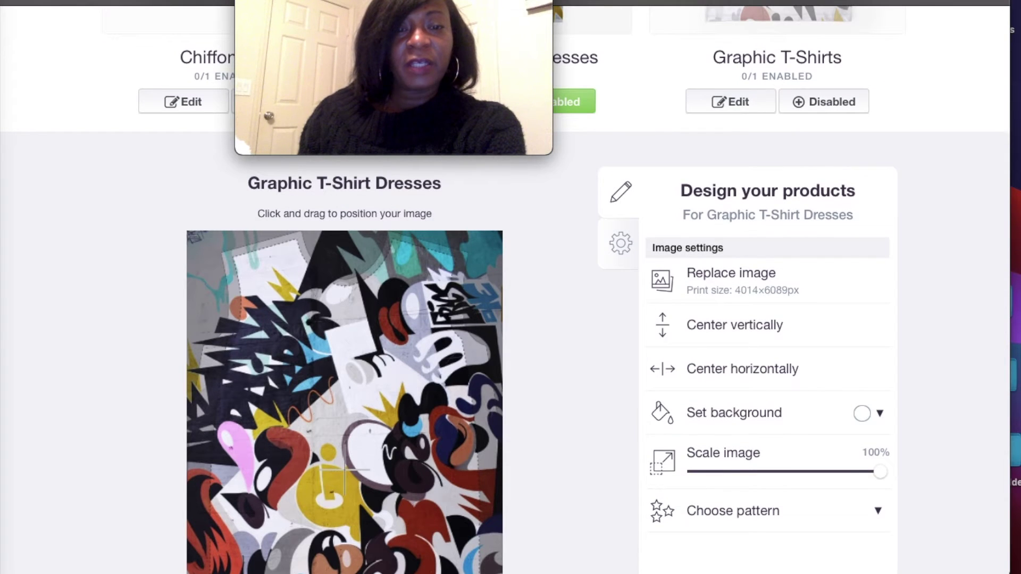
scroll(345, 314, down, 7)
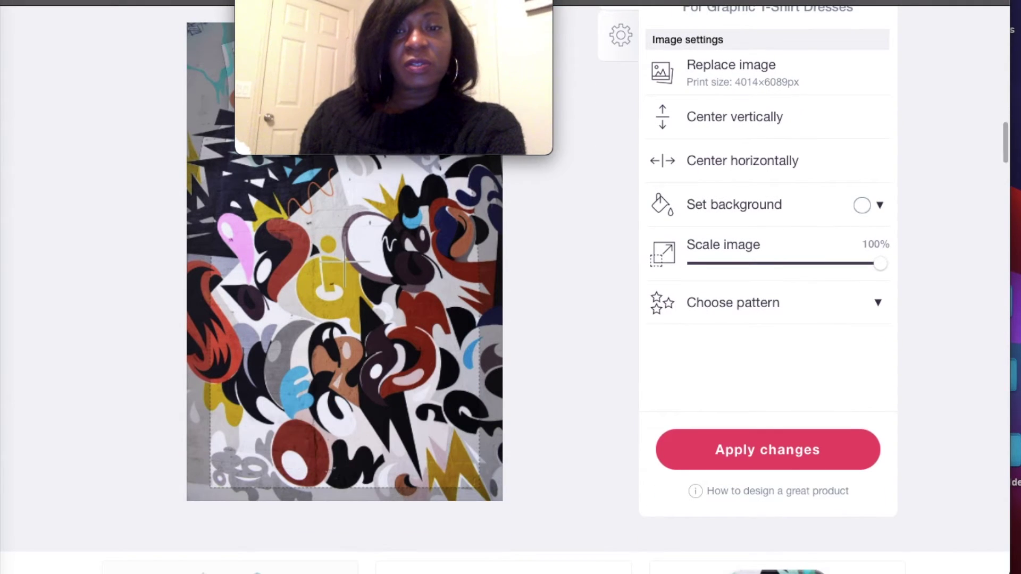
scroll(344, 314, up, 7)
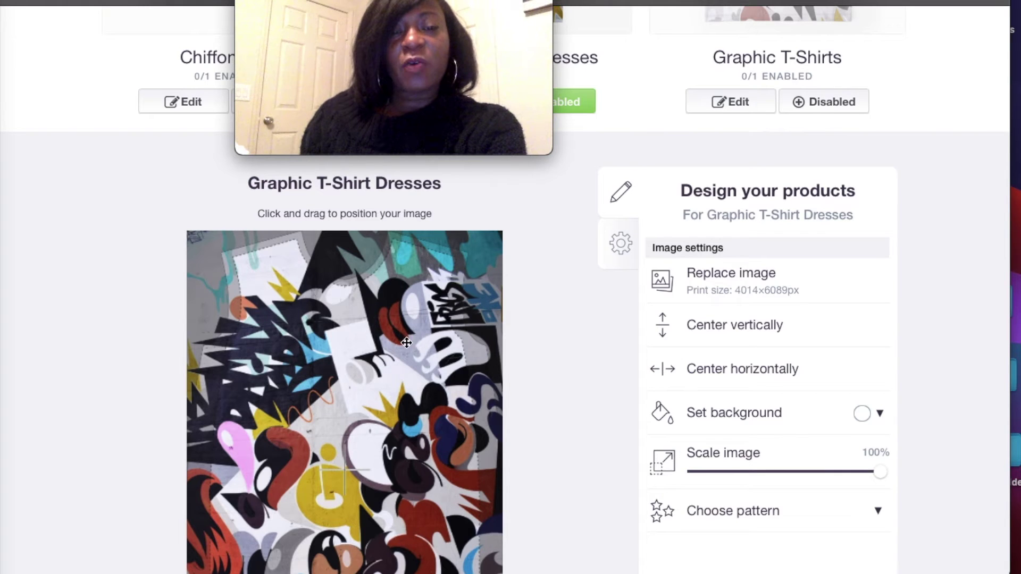
scroll(597, 421, down, 3)
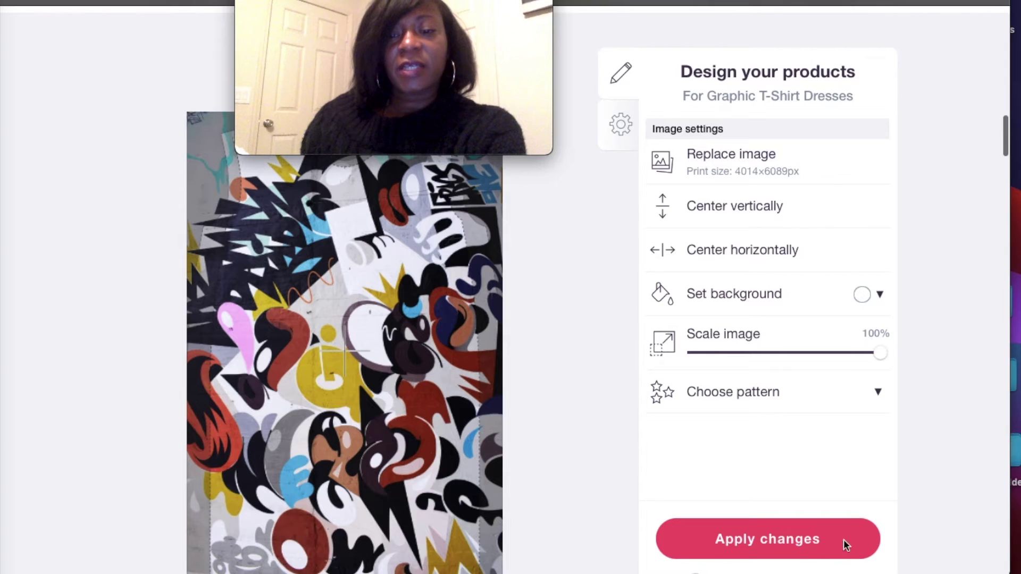
click(800, 538)
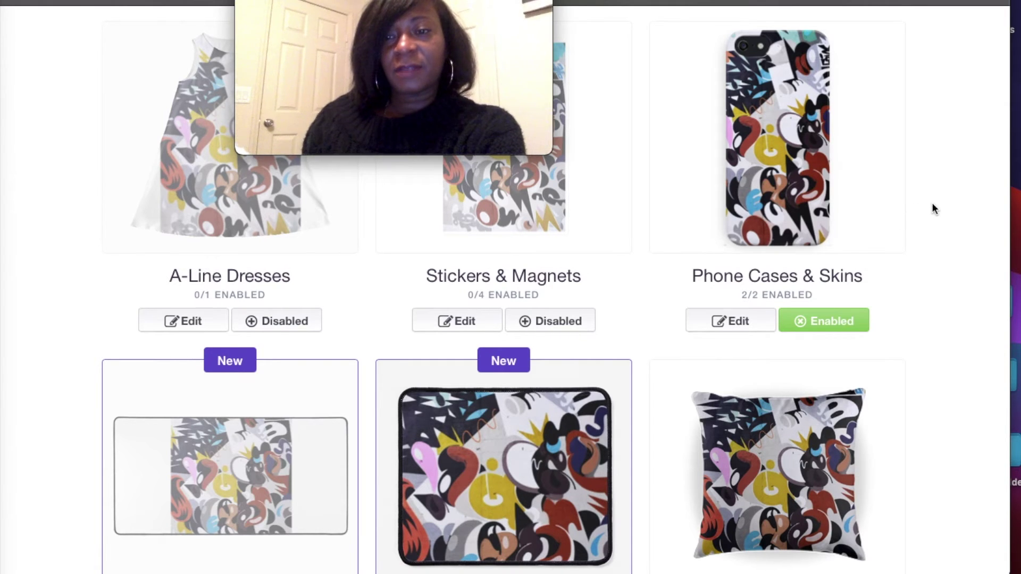
scroll(934, 207, up, 5)
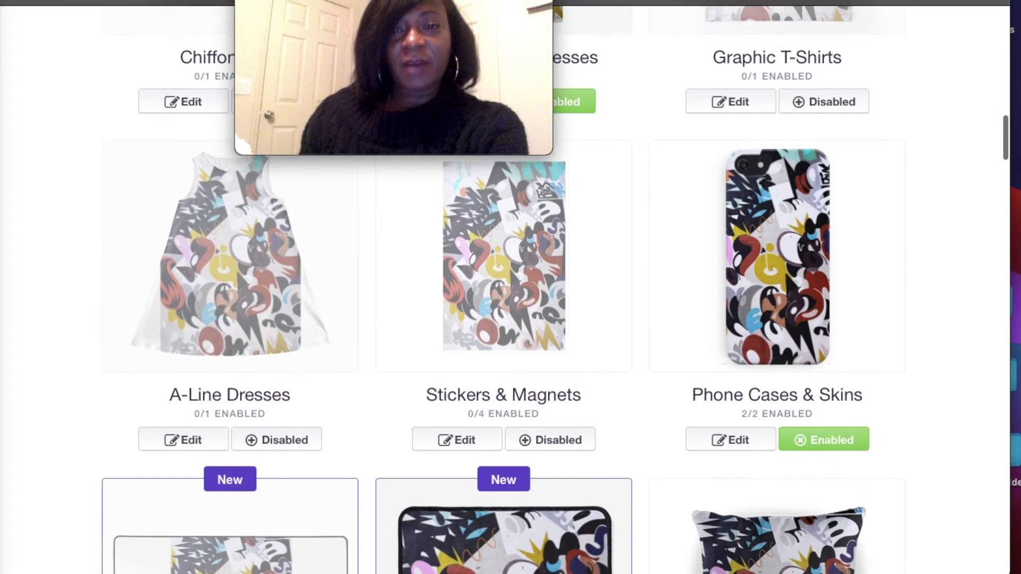
scroll(503, 287, up, 5)
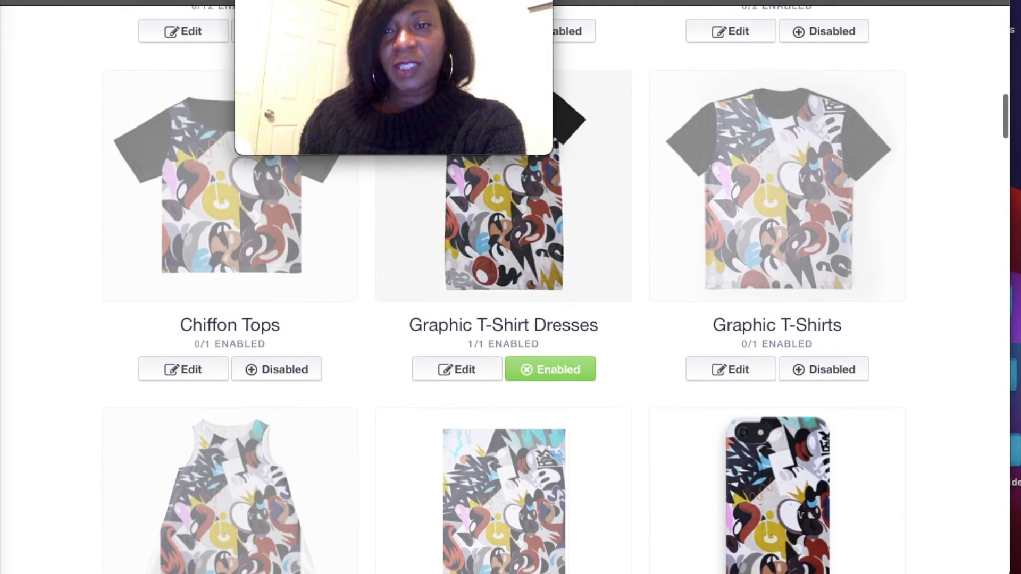
scroll(502, 287, up, 2)
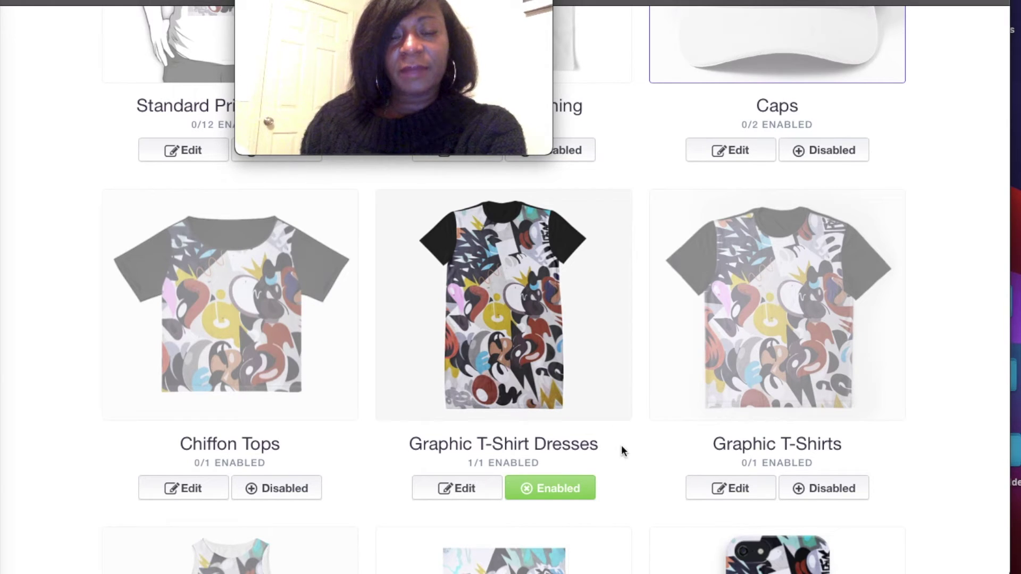
- Disable Phone Cases & Skins, Pouches, Laptop Skins & Sleeves, and Prints, Cards & Posters for this work
scroll(638, 464, down, 5)
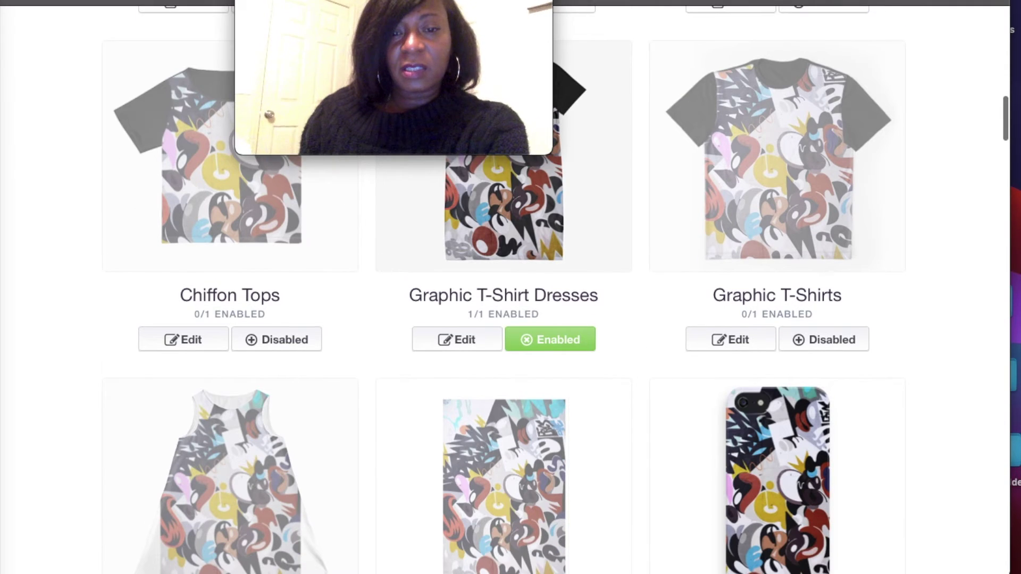
scroll(637, 464, down, 12)
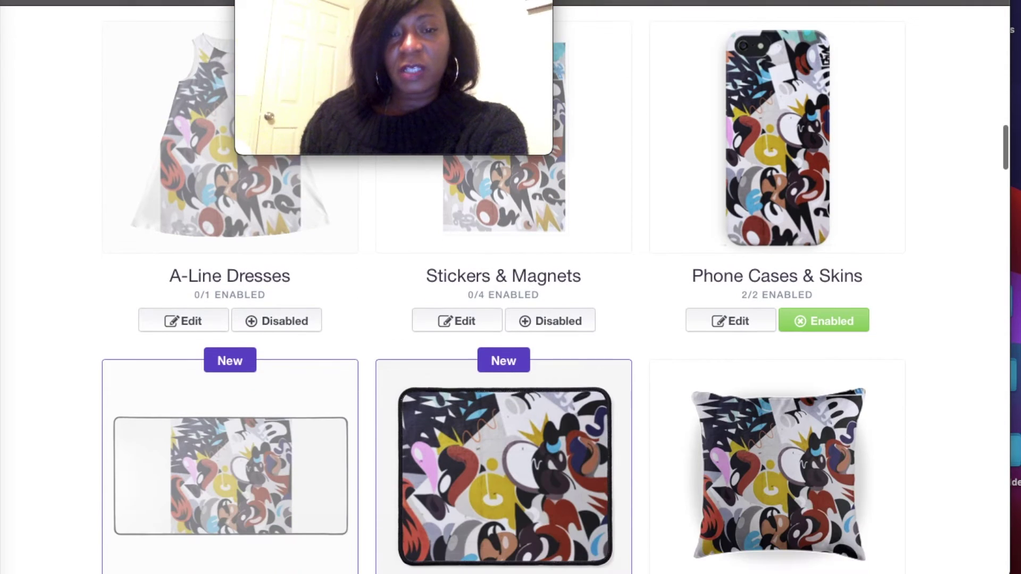
scroll(953, 305, down, 1)
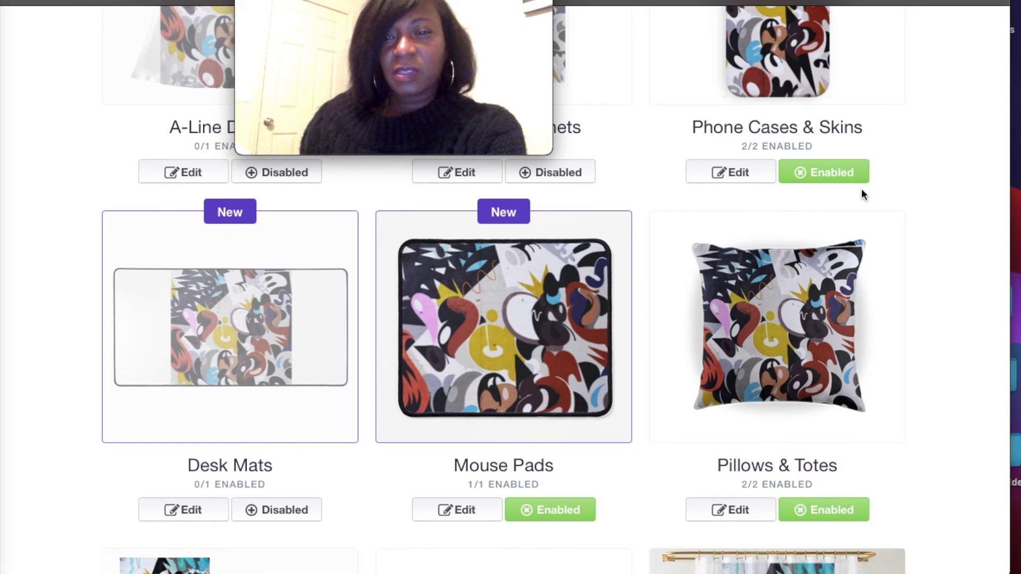
click(847, 180)
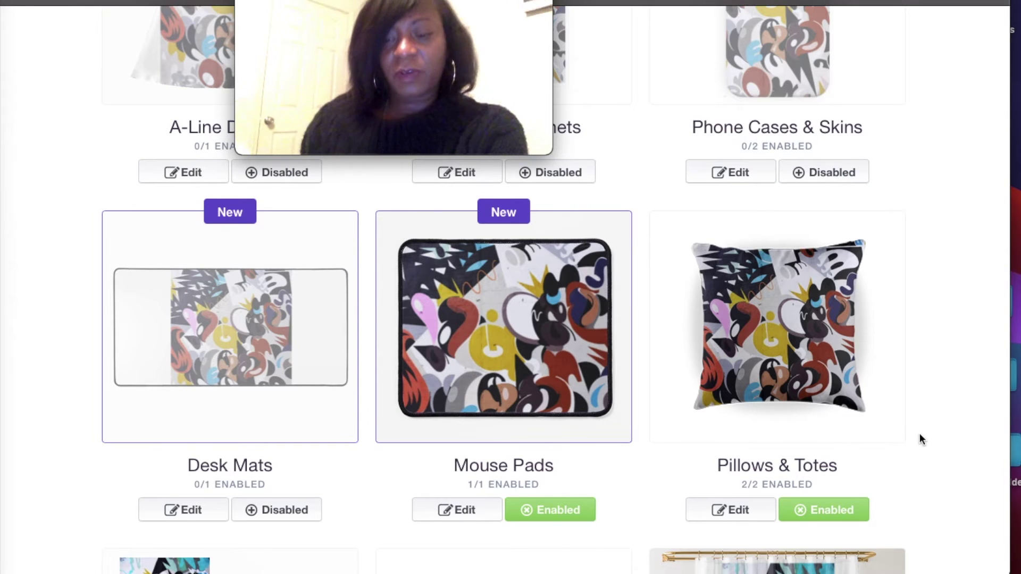
scroll(919, 439, down, 6)
scroll(619, 346, down, 5)
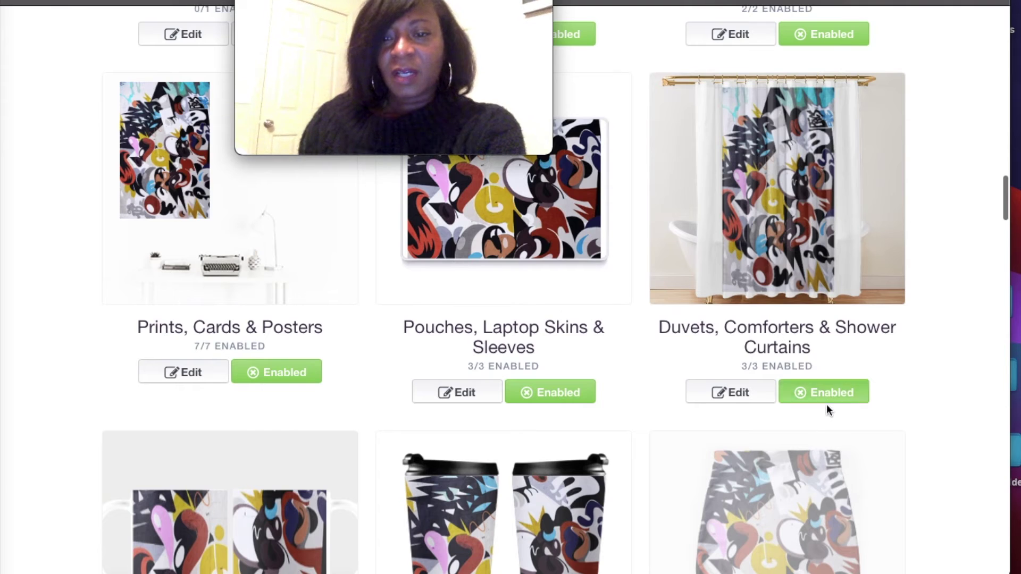
click(549, 395)
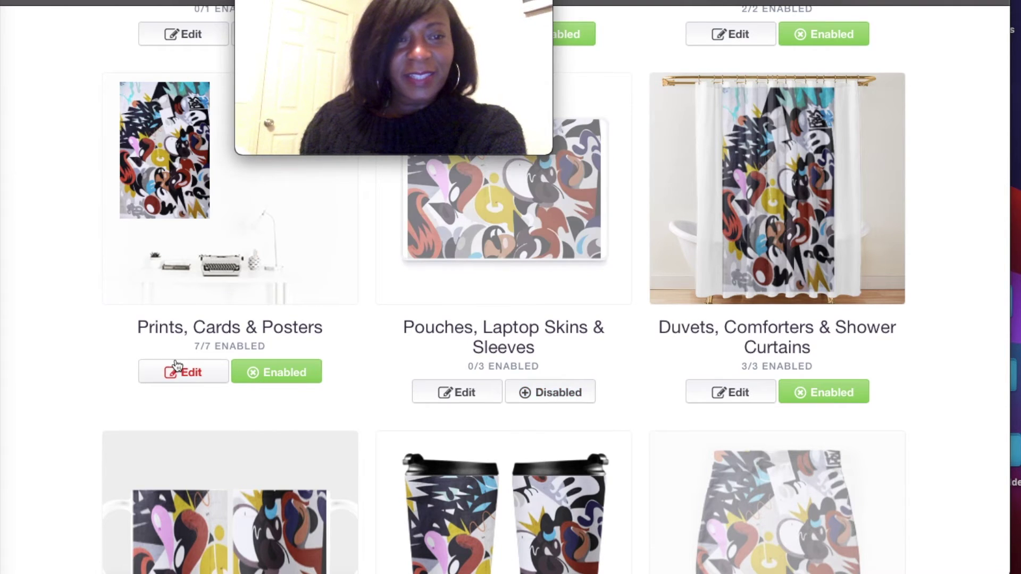
click(280, 377)
- Enable the Mini Skirts product and disable Scarves for this work
scroll(948, 522, down, 5)
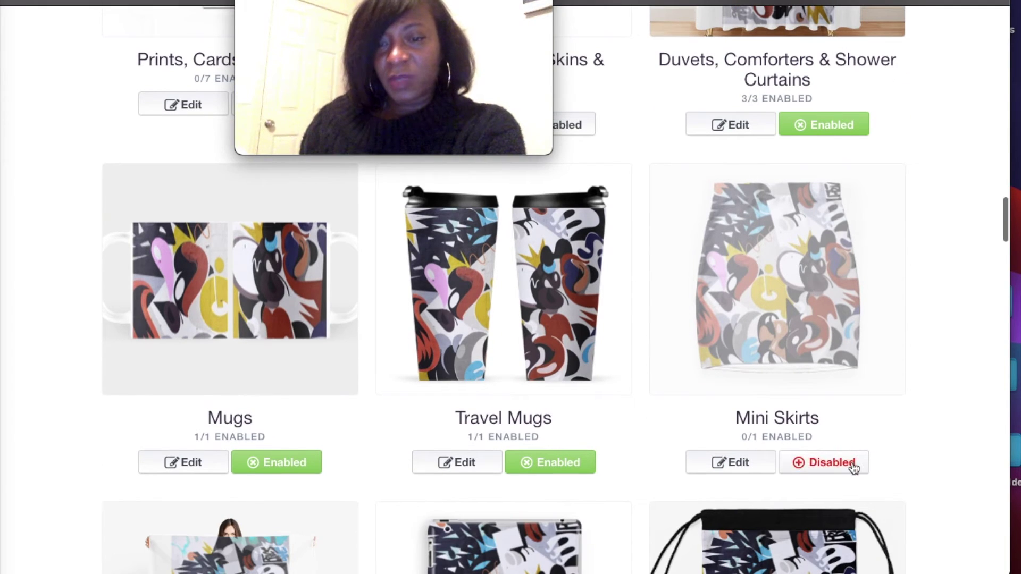
click(835, 467)
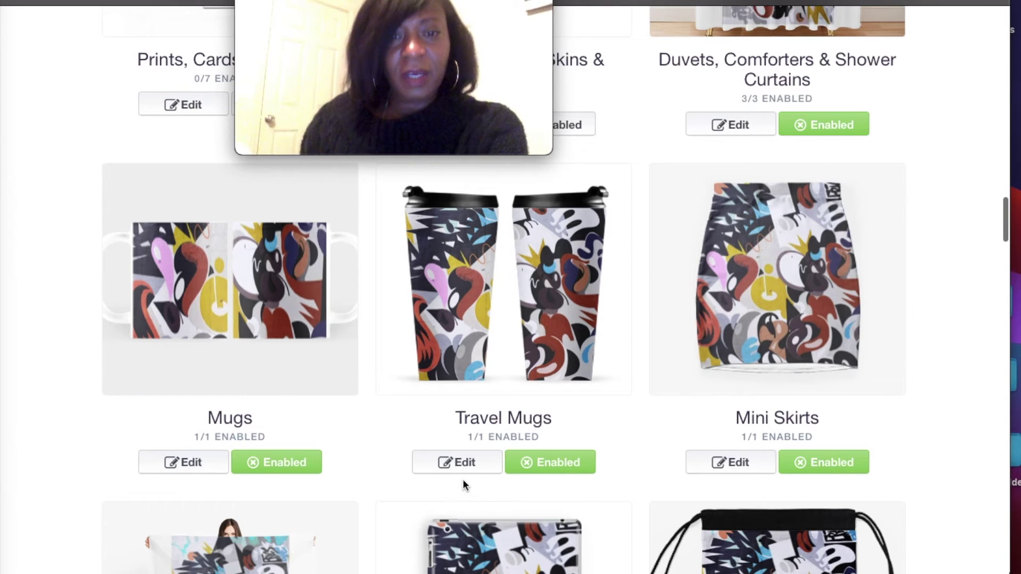
scroll(462, 479, down, 3)
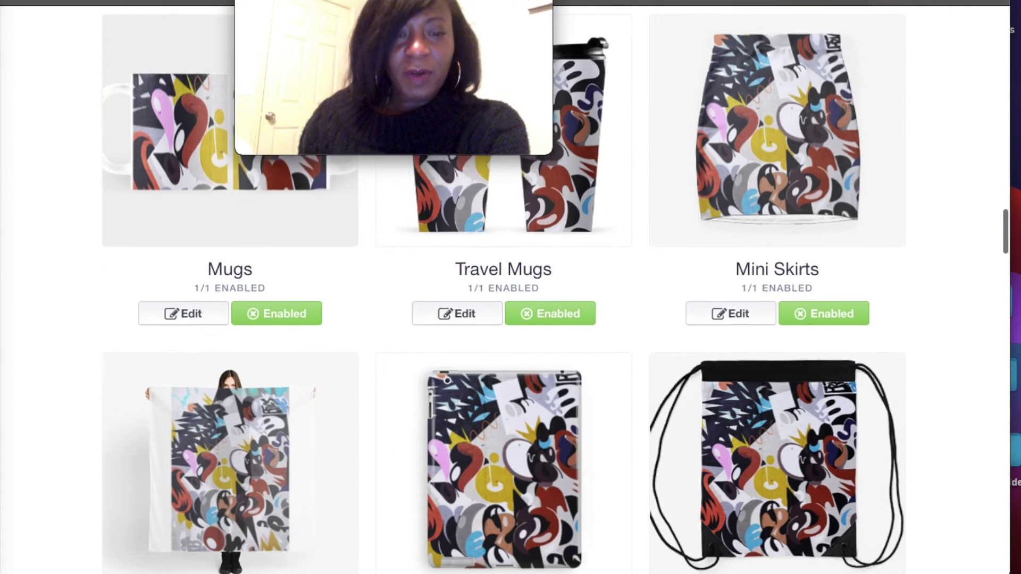
scroll(556, 288, down, 5)
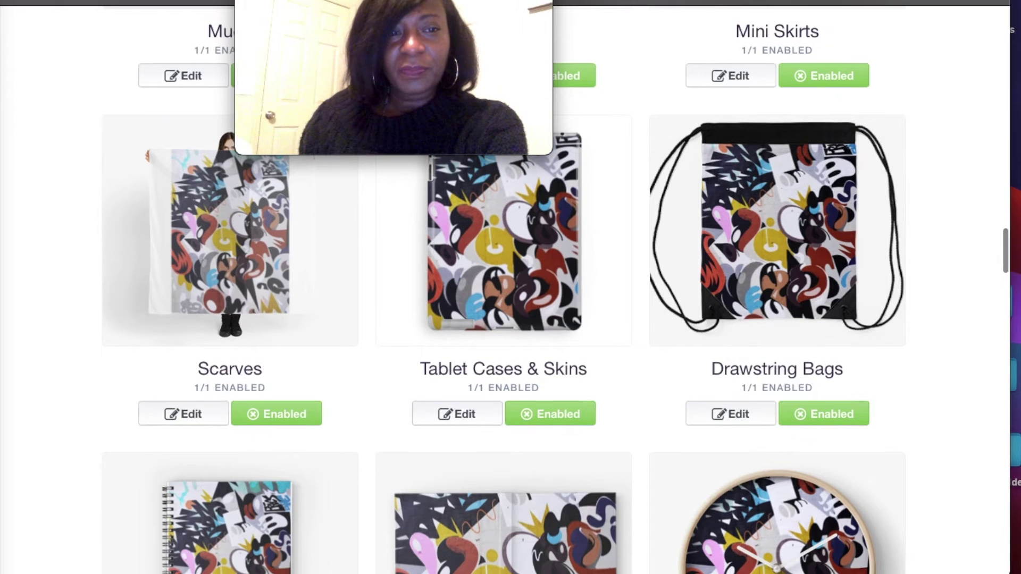
click(294, 421)
- Enable the Masks product and disable Cotton Tote Bags for this work
scroll(295, 422, down, 3)
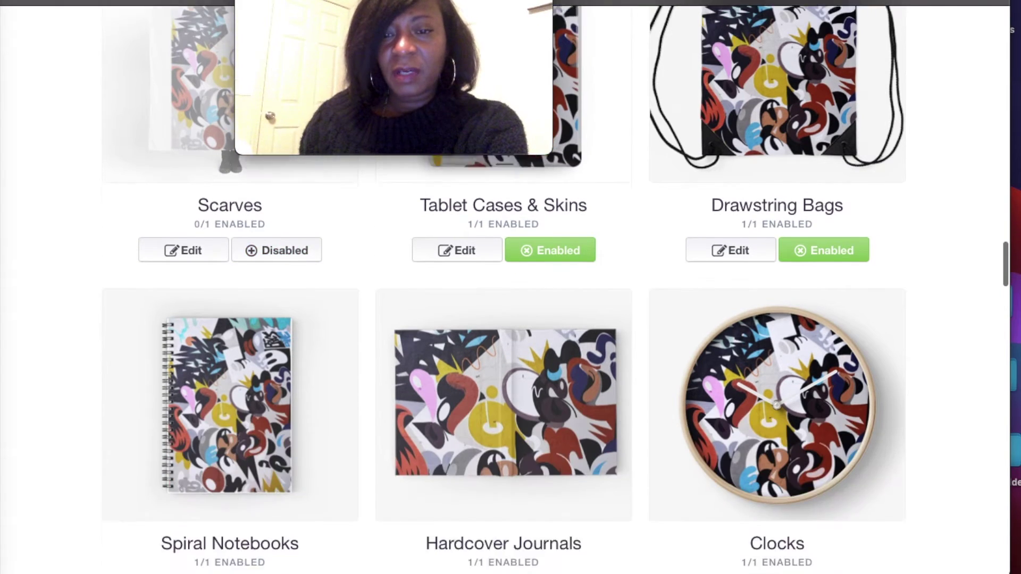
scroll(504, 287, down, 8)
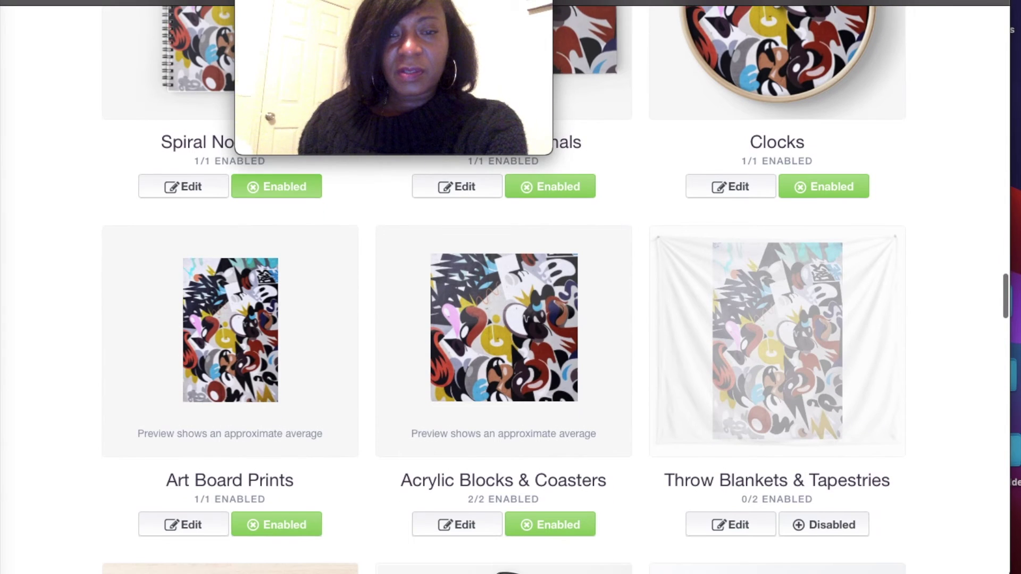
scroll(504, 287, down, 5)
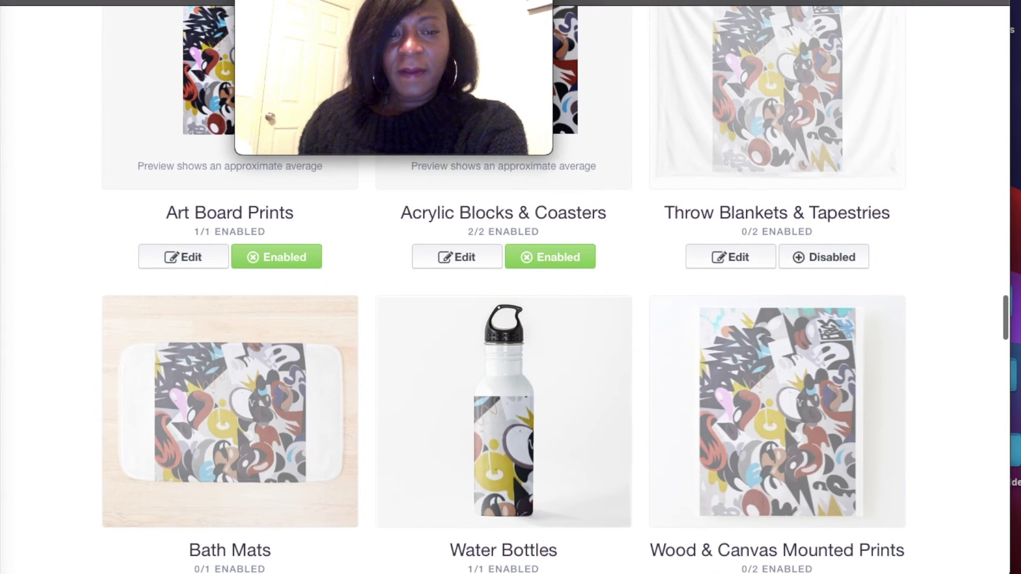
scroll(504, 287, down, 4)
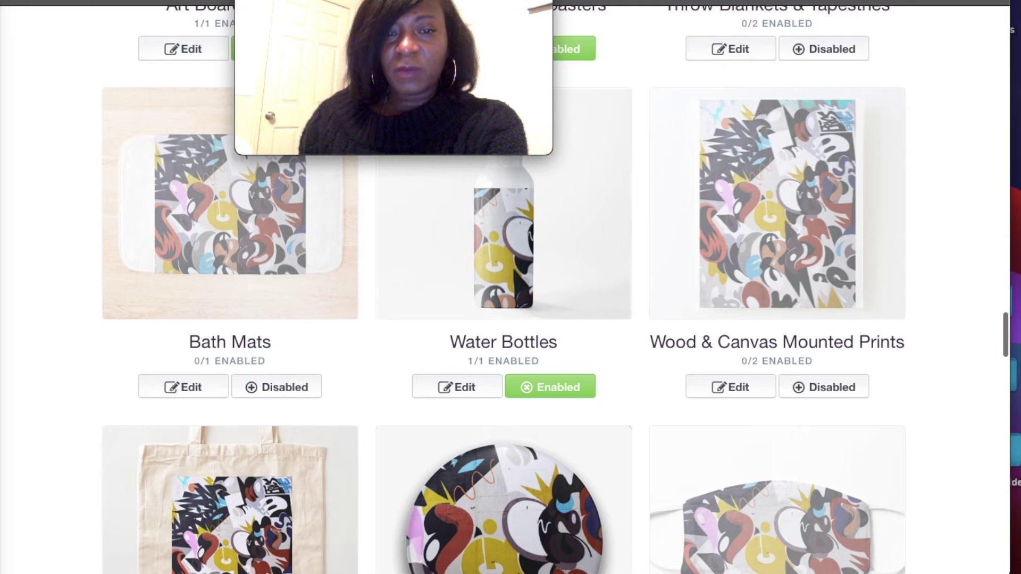
scroll(504, 287, down, 4)
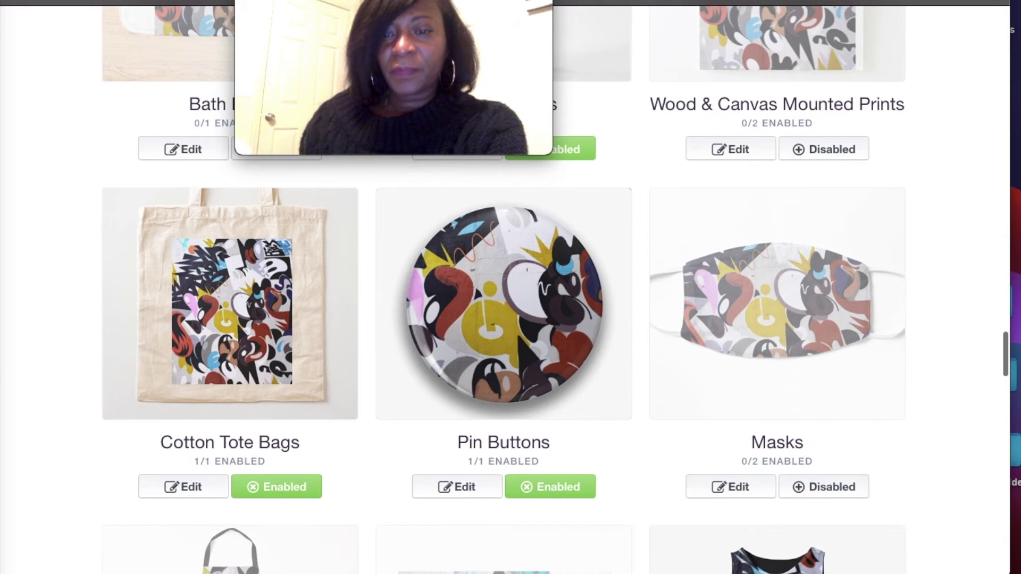
click(833, 487)
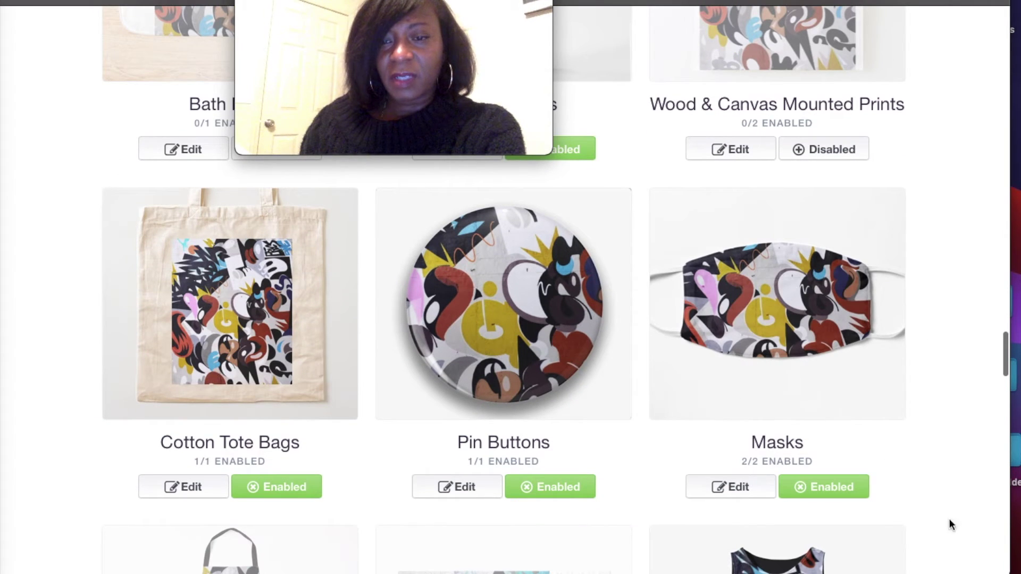
scroll(958, 521, down, 1)
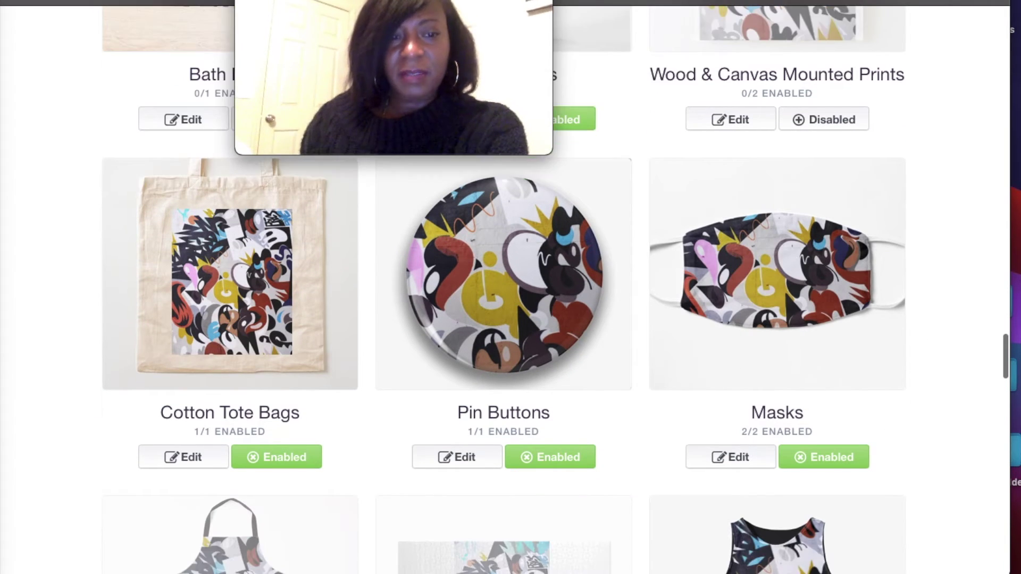
click(284, 458)
- Enable the Aprons product for this work
scroll(285, 458, down, 4)
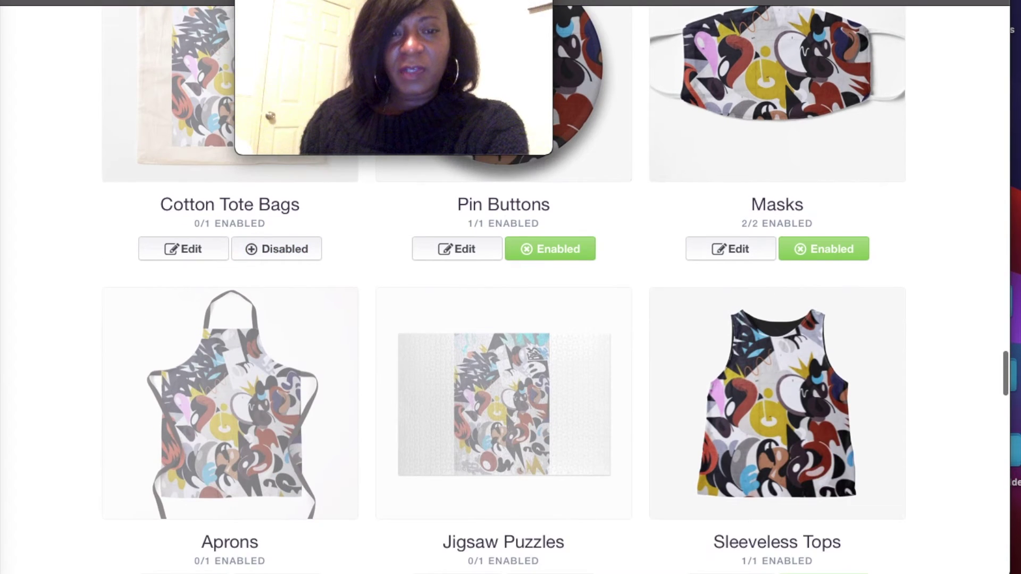
scroll(504, 287, down, 2)
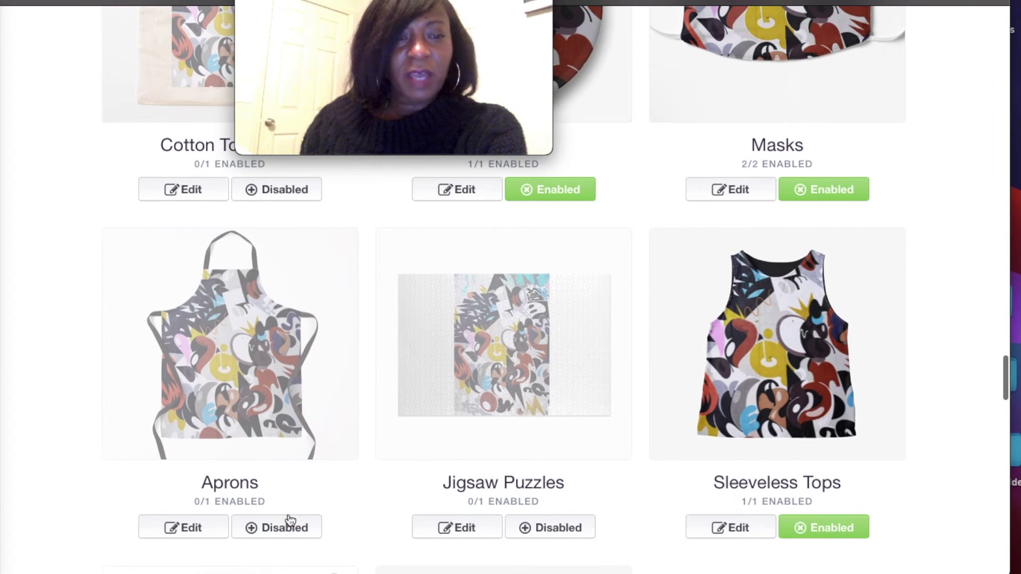
click(287, 527)
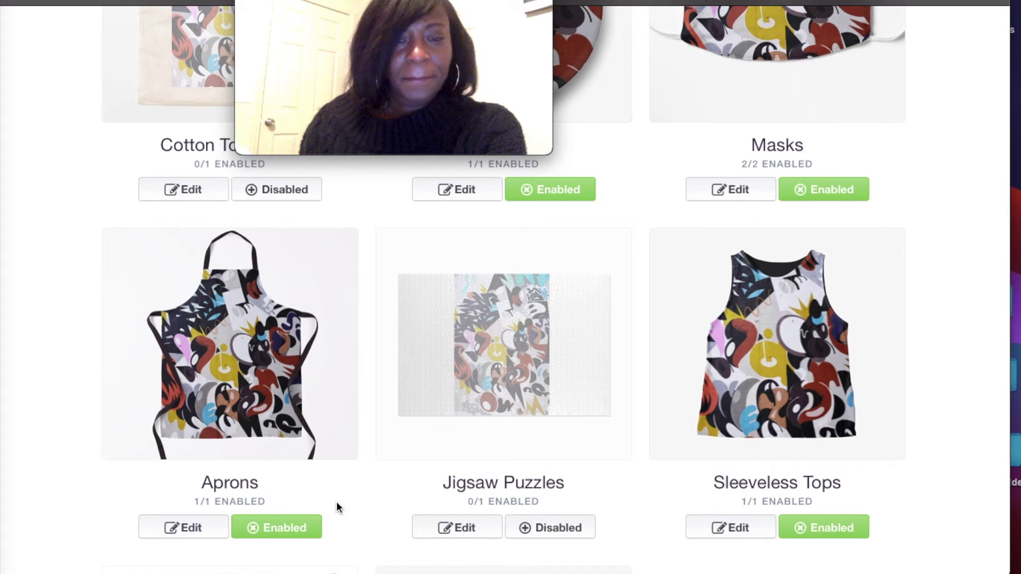
- Enable the Leggings product under the advanced products for this work
scroll(355, 499, down, 3)
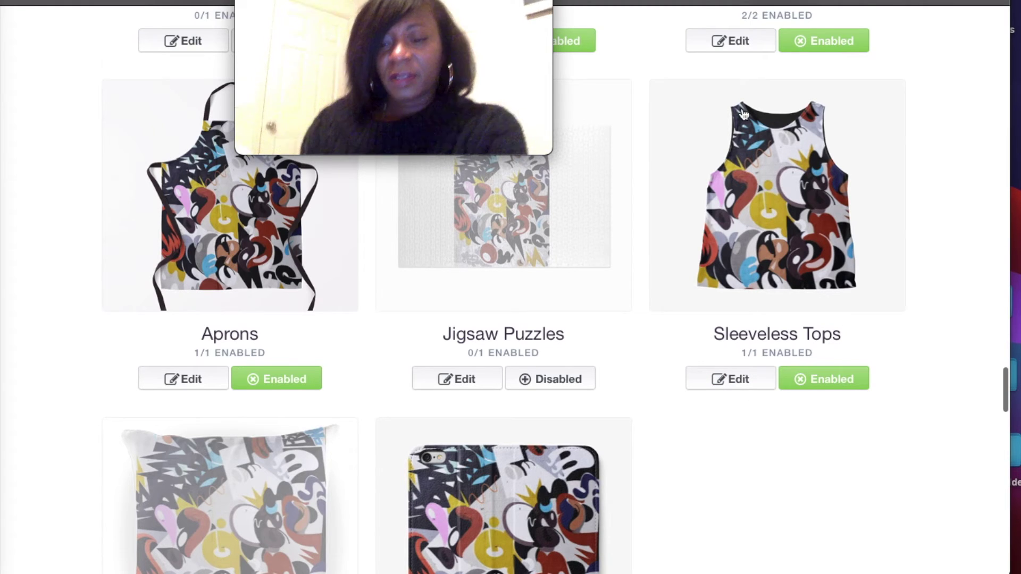
scroll(478, 266, down, 5)
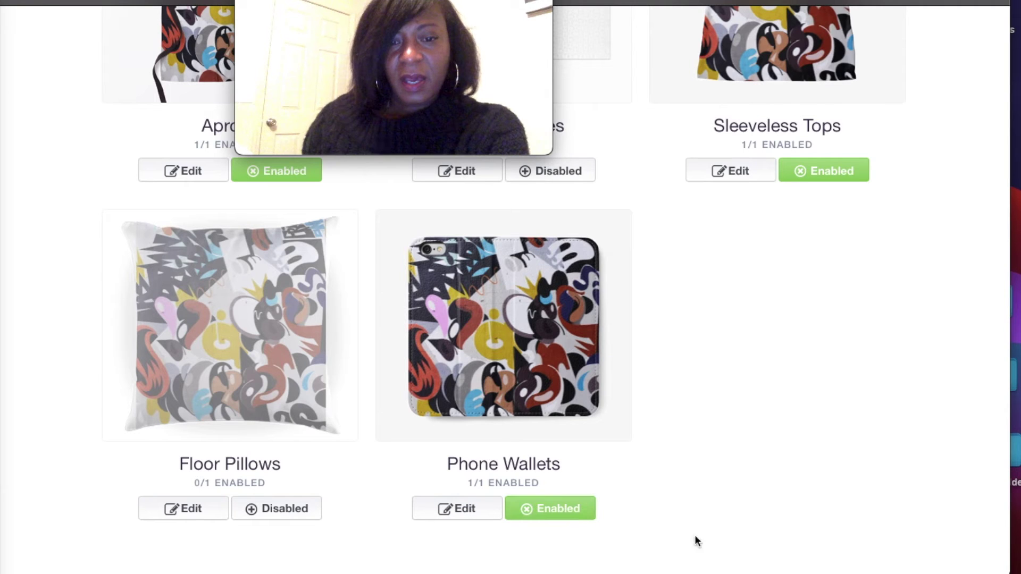
scroll(739, 509, down, 5)
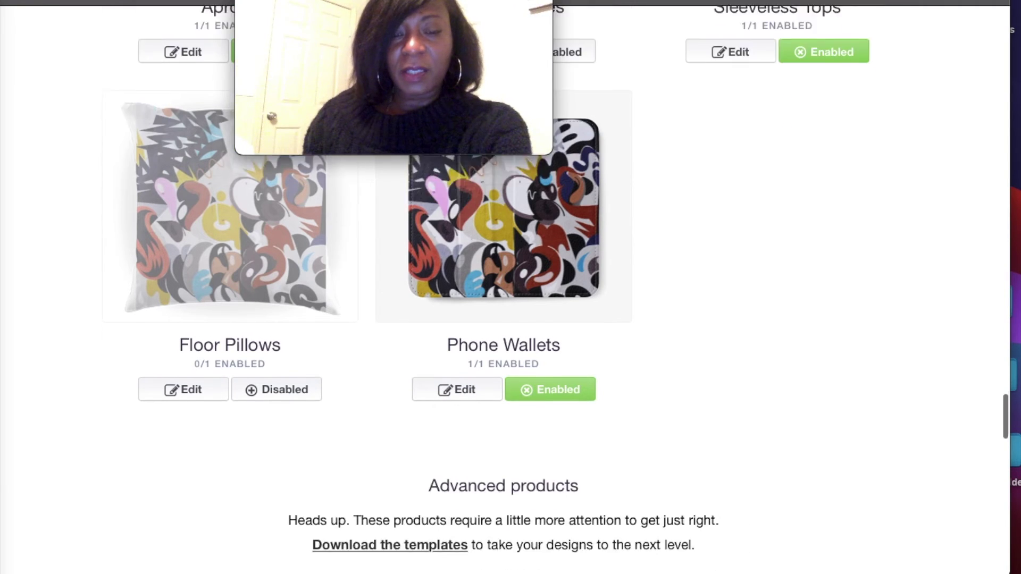
scroll(740, 508, down, 1)
scroll(503, 319, down, 3)
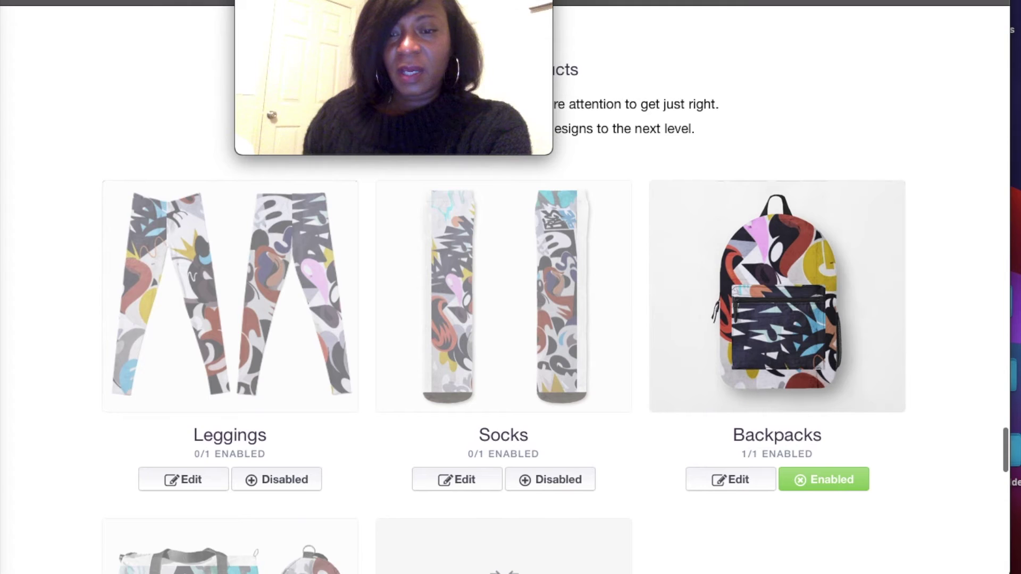
scroll(504, 319, down, 1)
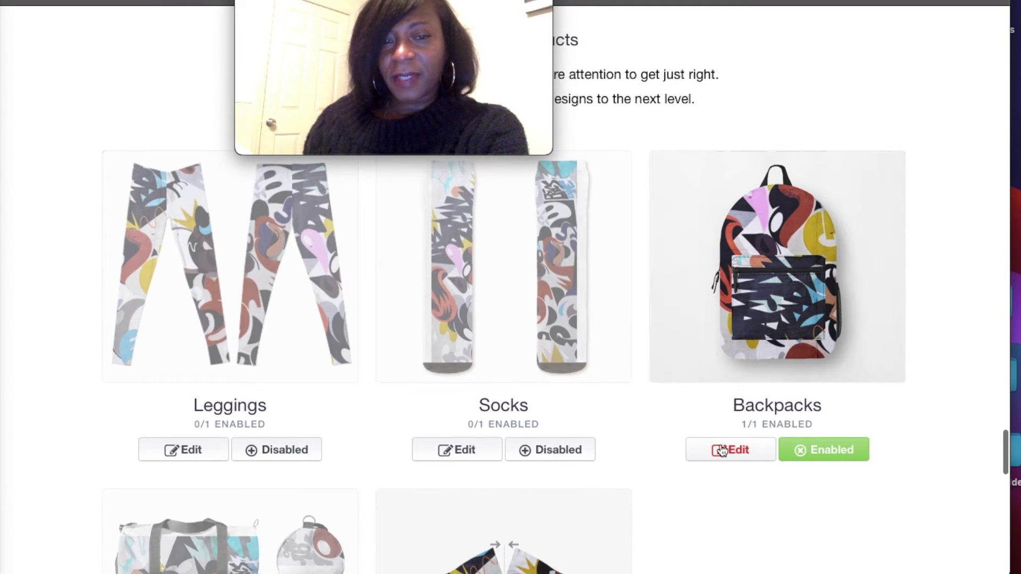
scroll(646, 467, down, 1)
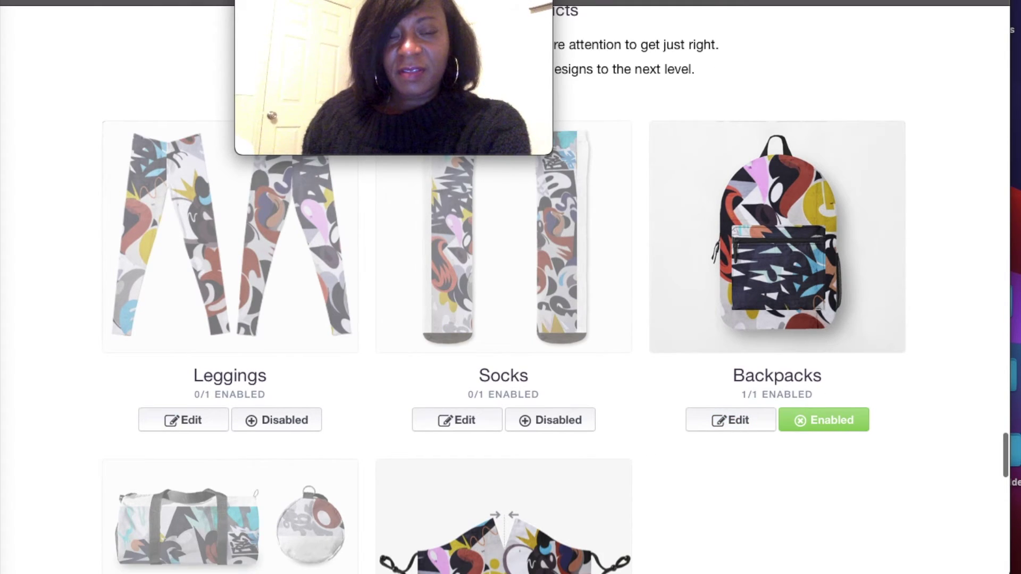
scroll(503, 319, down, 1)
scroll(504, 319, down, 1)
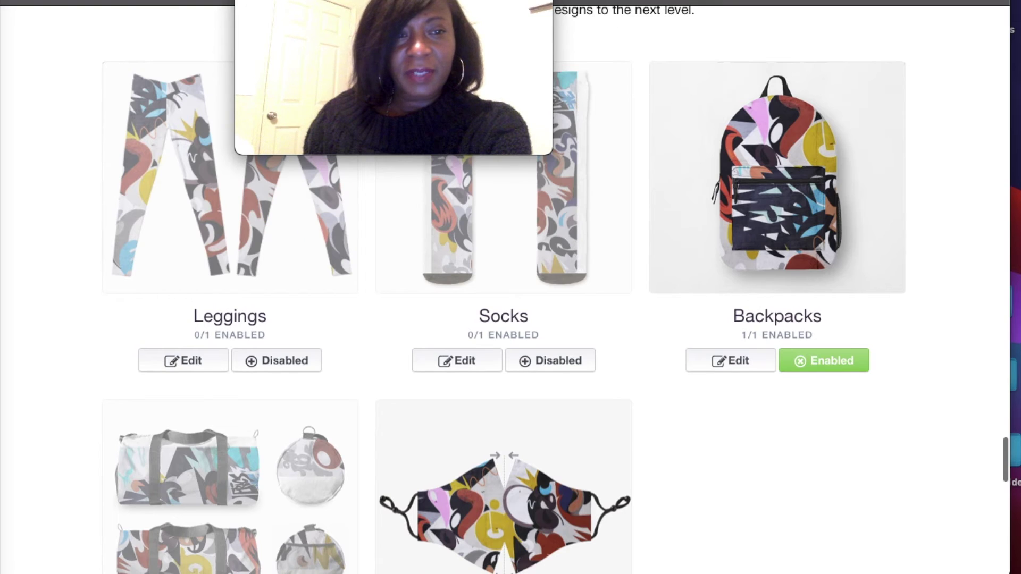
scroll(307, 338, up, 3)
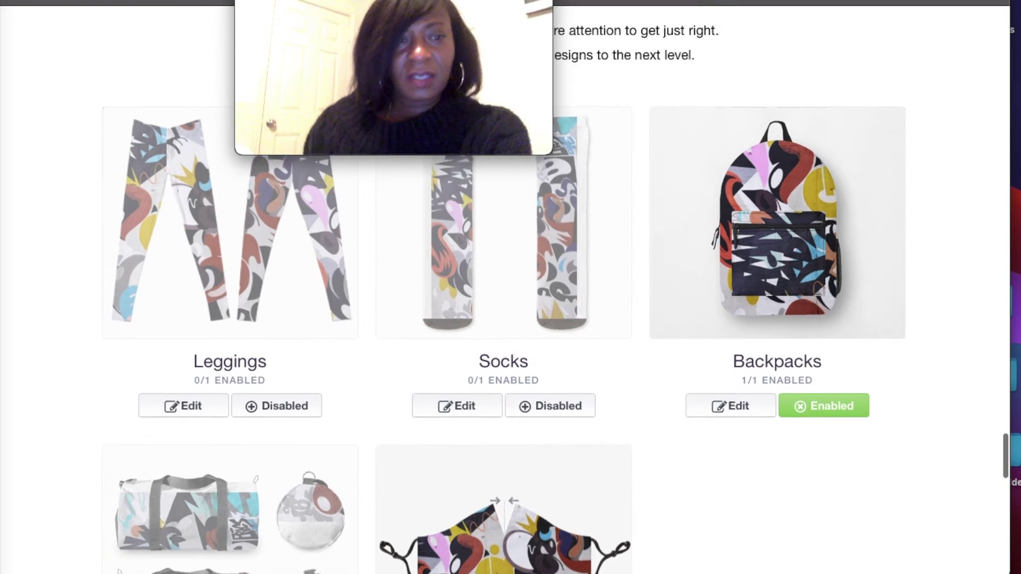
click(297, 449)
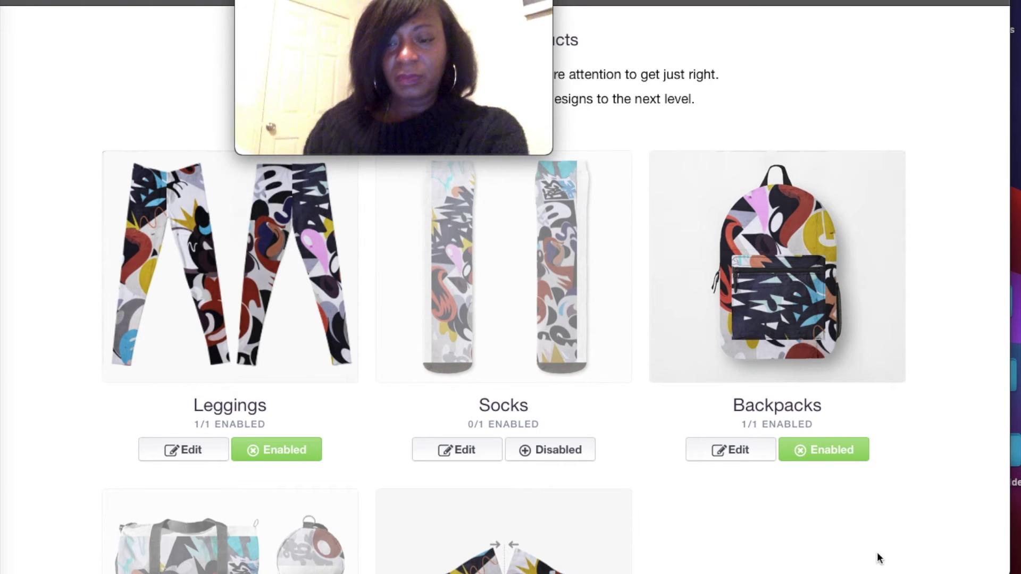
- Set the work's media to Photography and Digital Art and mark it as not mature content
scroll(779, 515, down, 7)
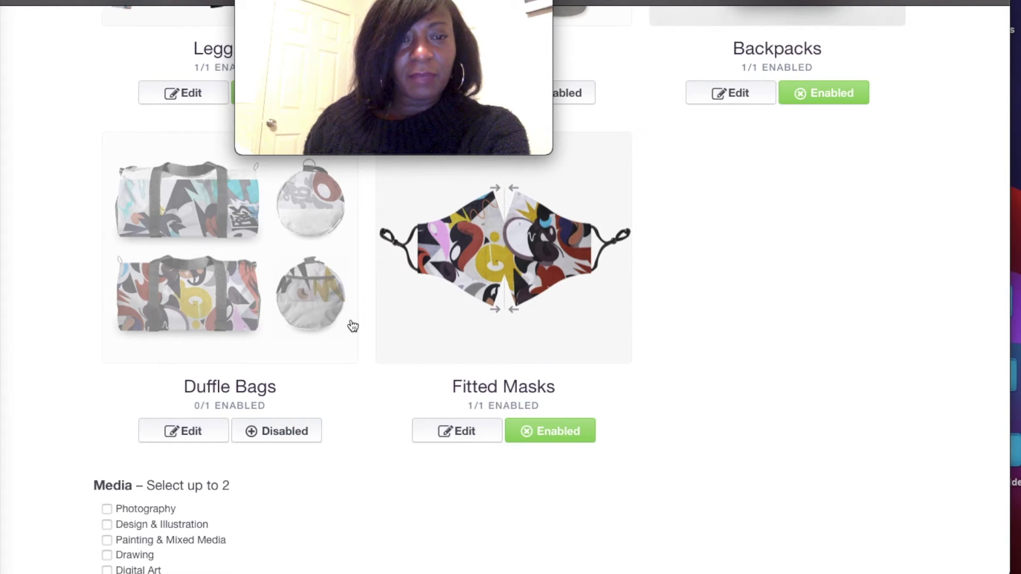
click(107, 509)
scroll(429, 499, down, 1)
scroll(355, 500, down, 6)
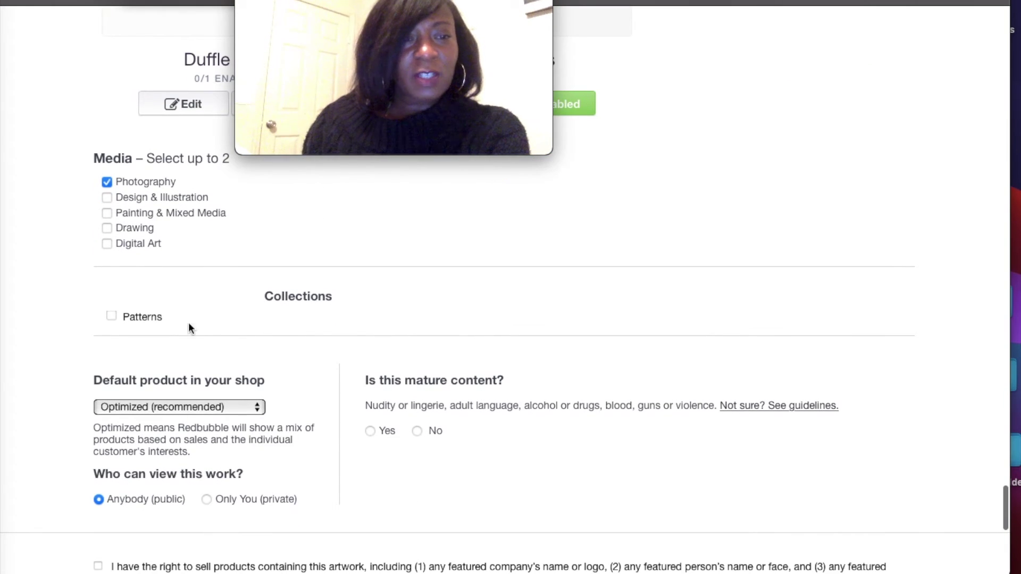
click(107, 244)
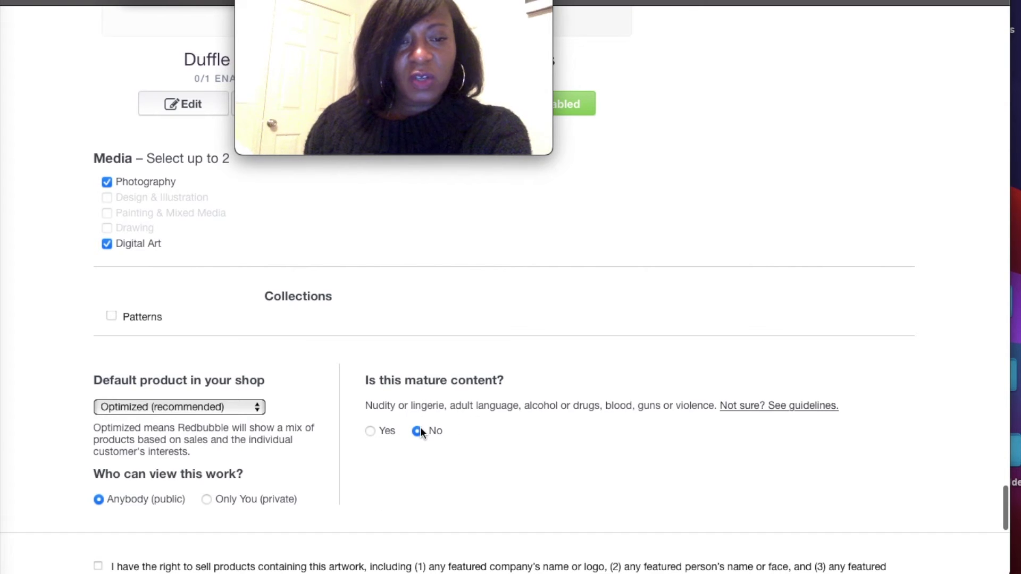
- Confirm the right to sell products containing this artwork and save the work
scroll(425, 512, down, 3)
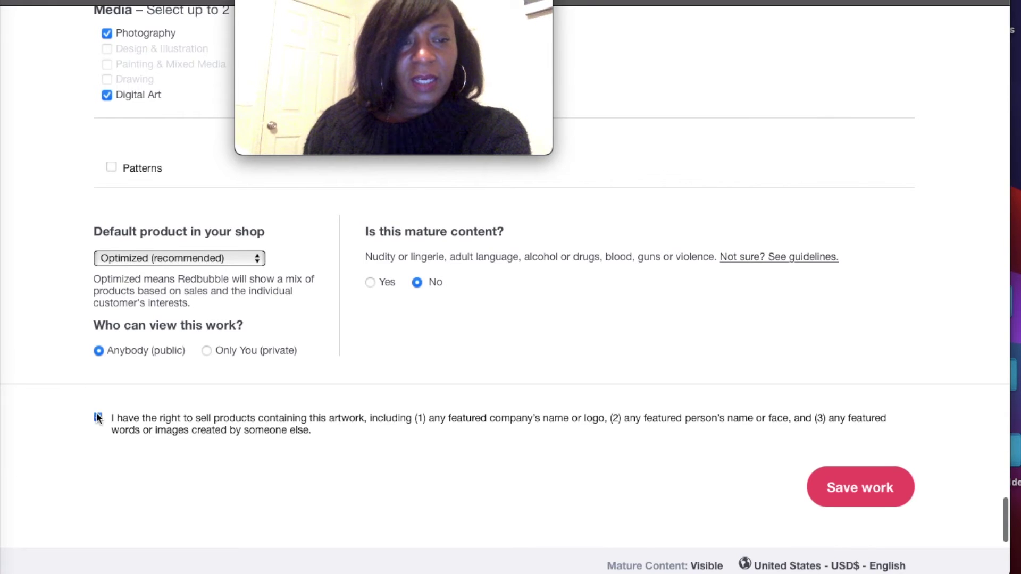
click(890, 491)
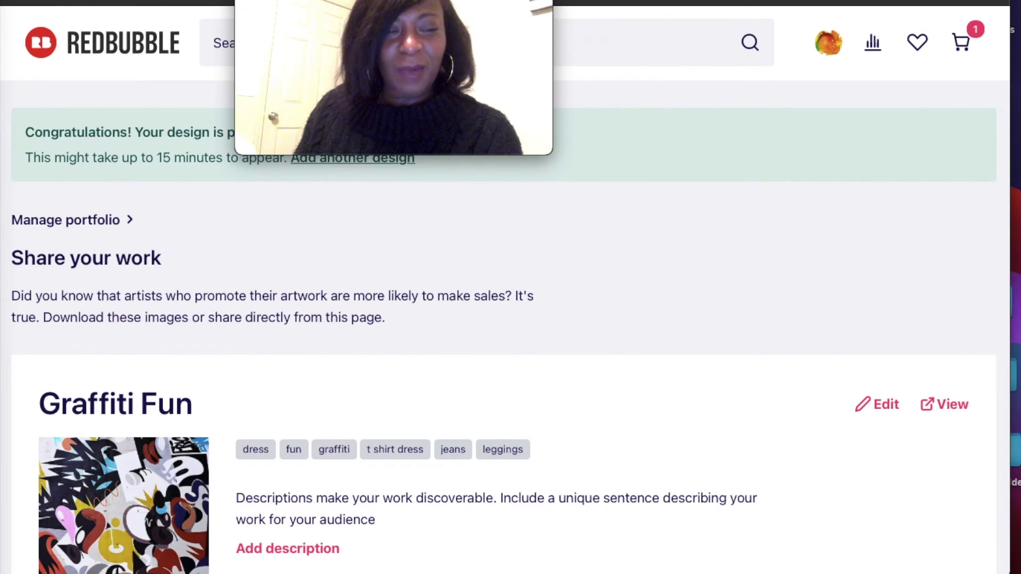
- Look through the product previews of the published Graffiti Fun work
scroll(505, 287, down, 2)
scroll(506, 287, down, 3)
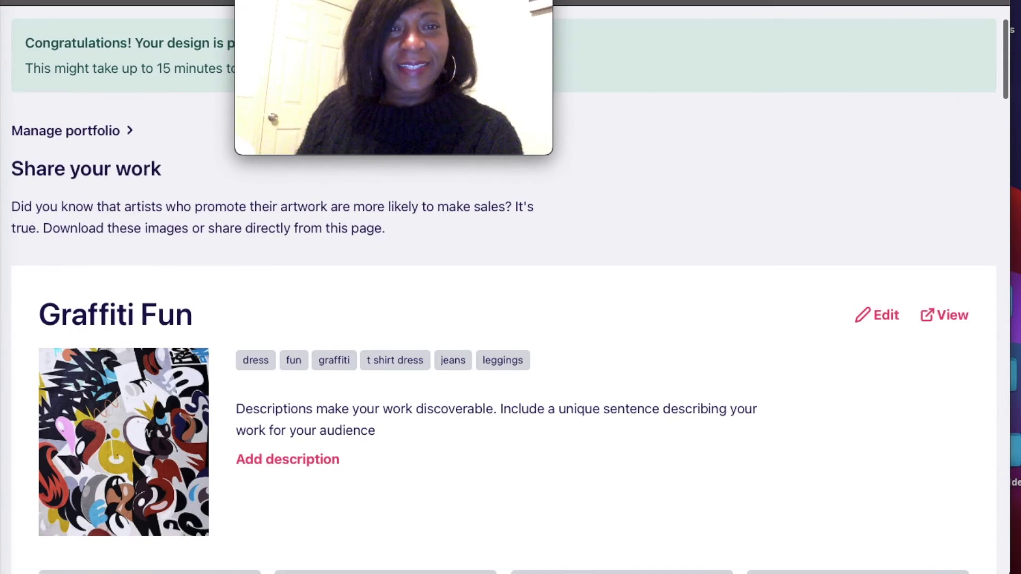
scroll(506, 288, down, 3)
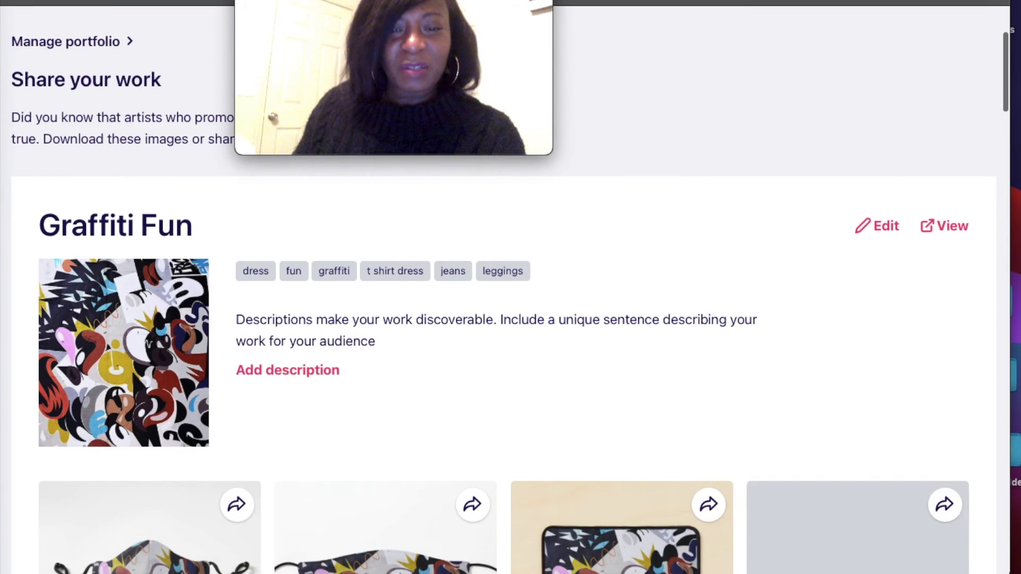
scroll(505, 287, down, 3)
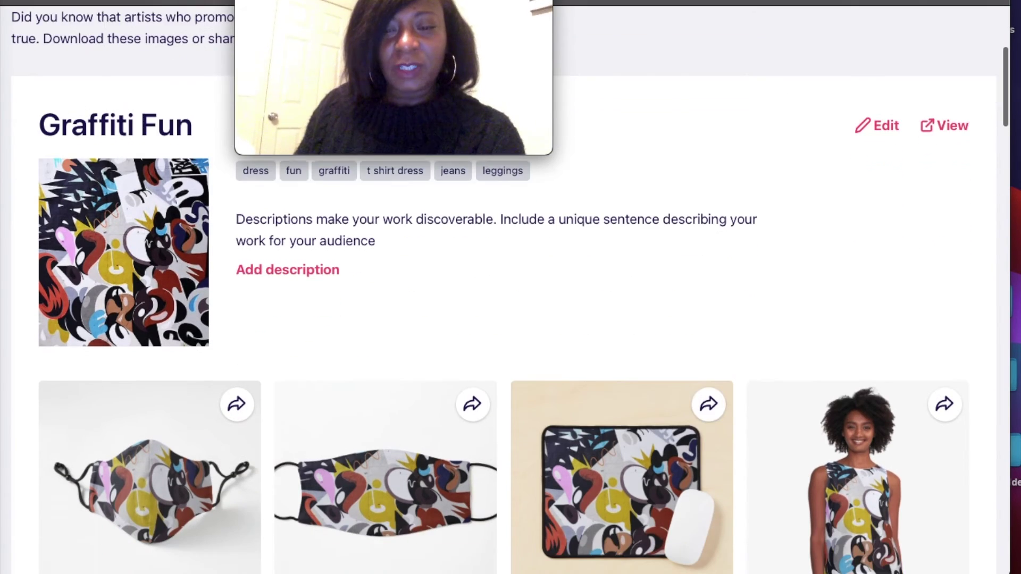
scroll(505, 287, down, 2)
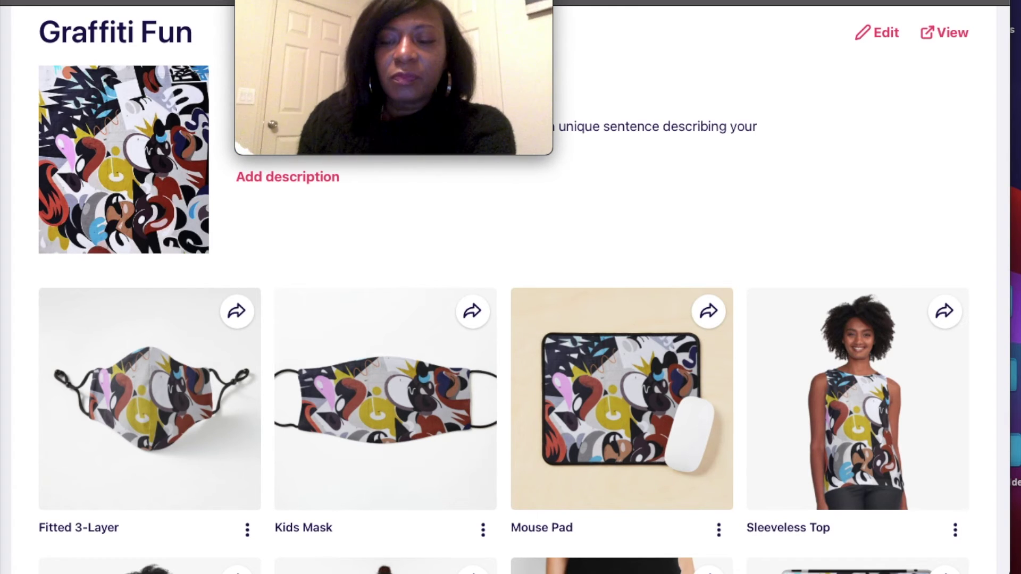
scroll(504, 287, down, 1)
scroll(504, 287, down, 4)
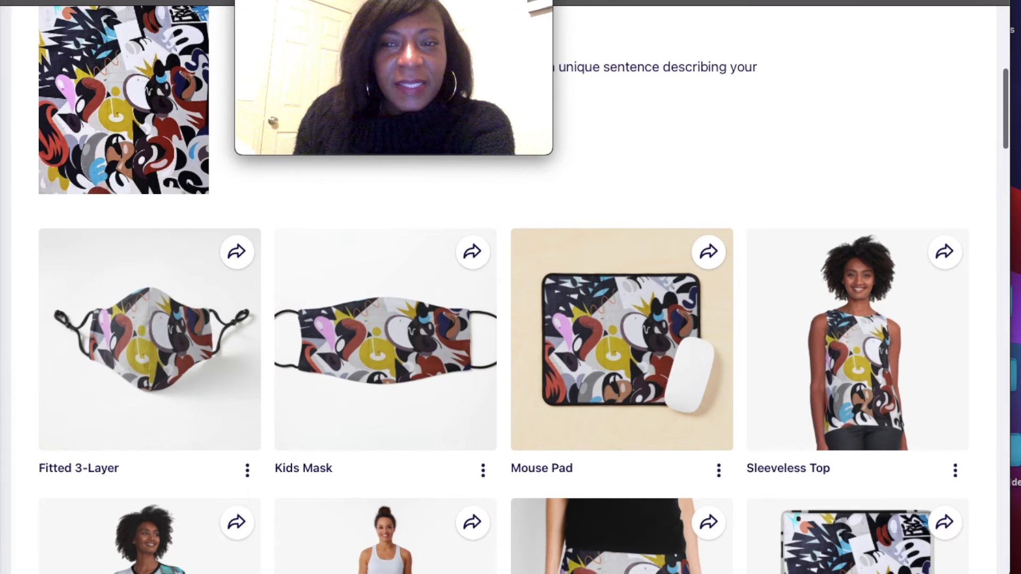
scroll(504, 287, down, 4)
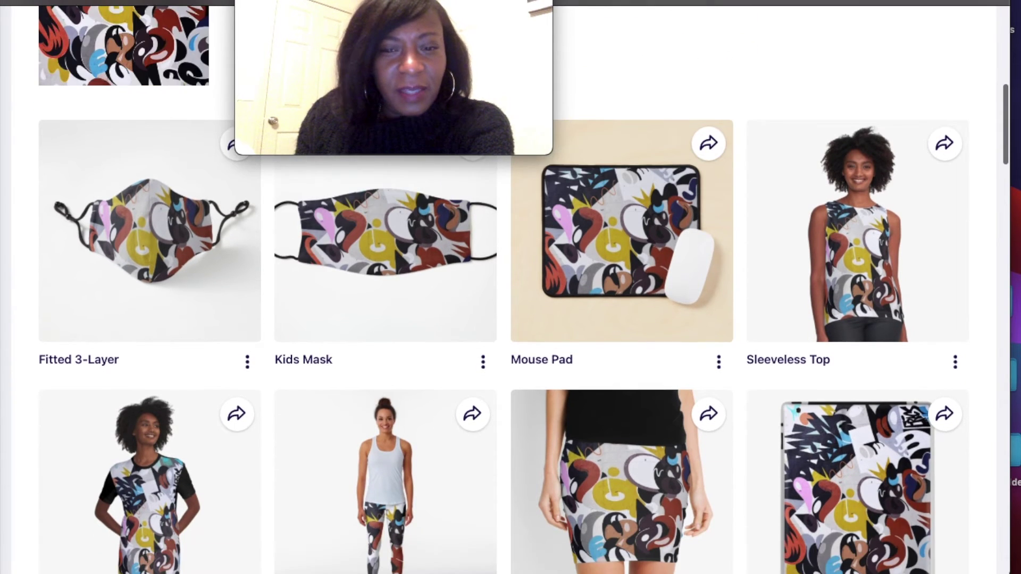
scroll(889, 483, down, 3)
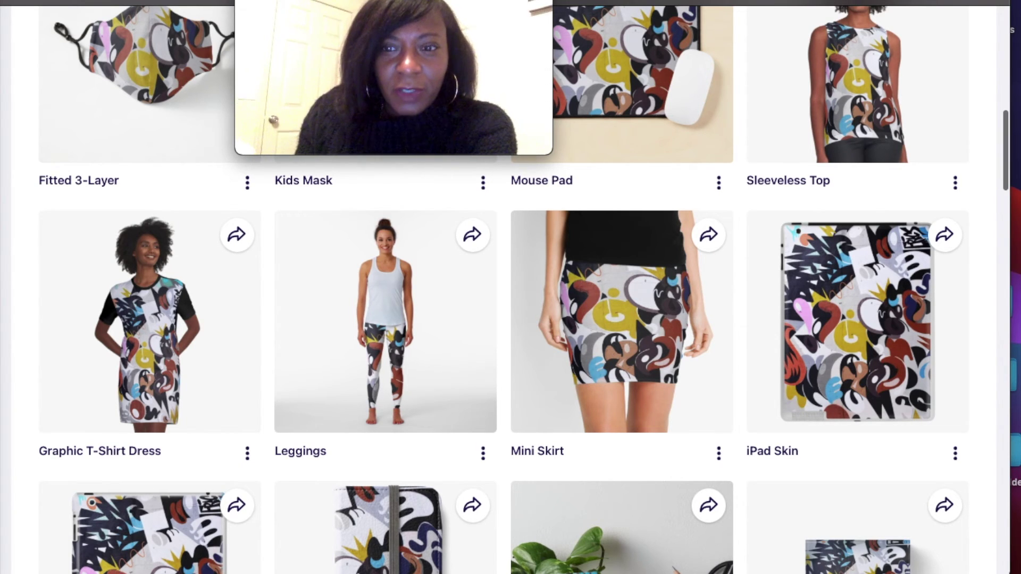
scroll(484, 419, down, 2)
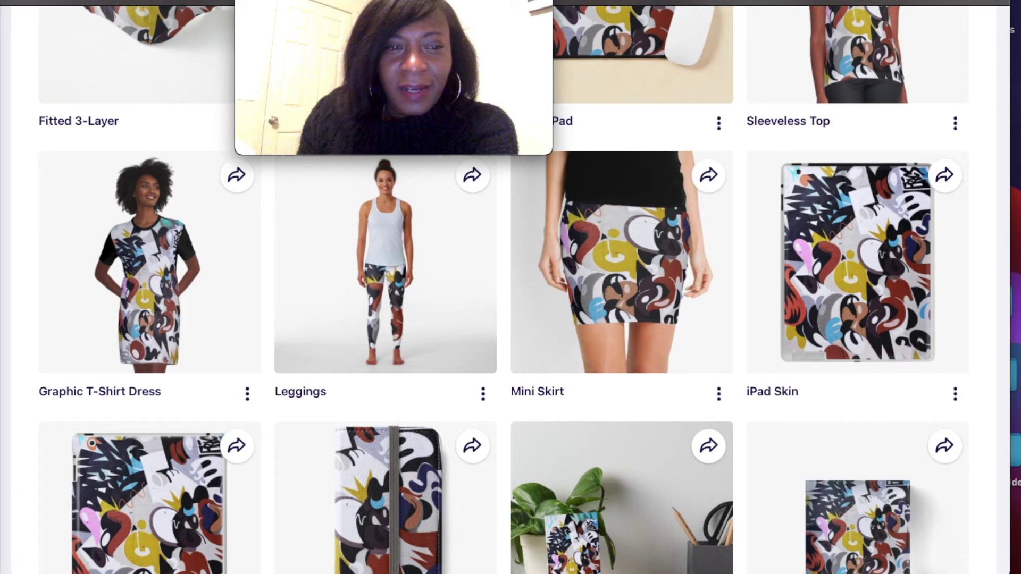
scroll(221, 283, down, 1)
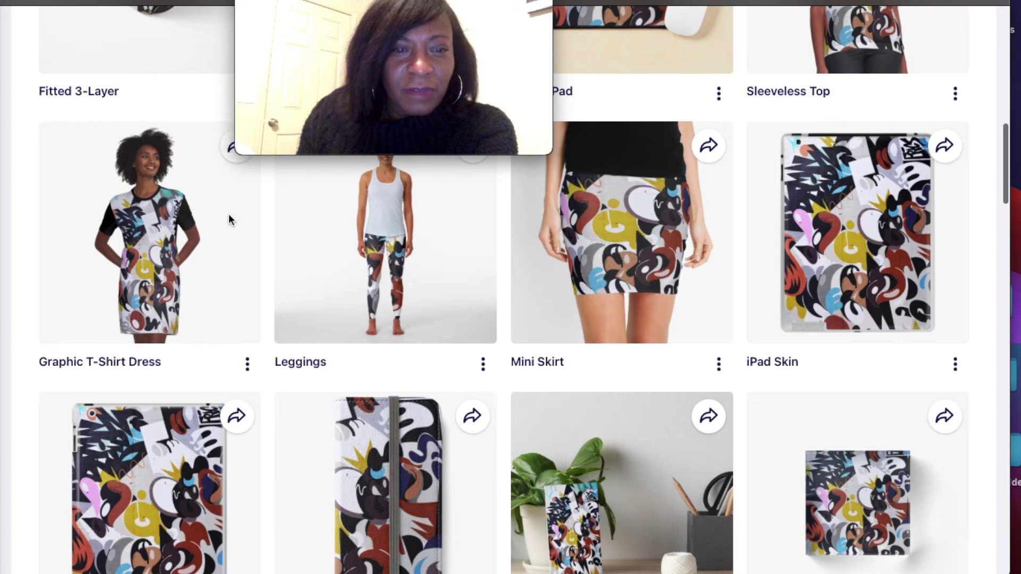
- Open the product page of the Graffiti Fun Graphic T-Shirt Dress and check its price and size options
click(248, 365)
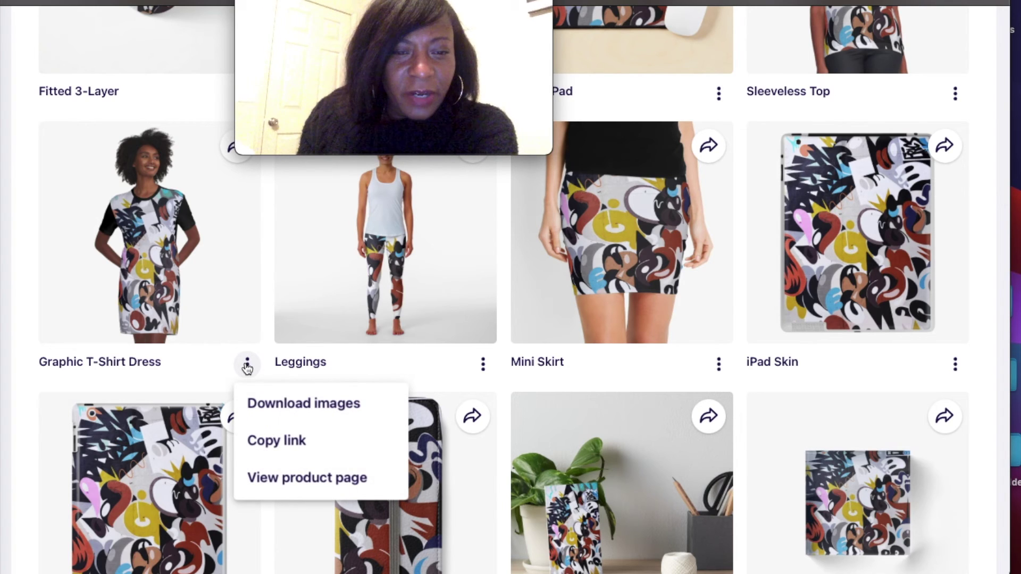
click(302, 475)
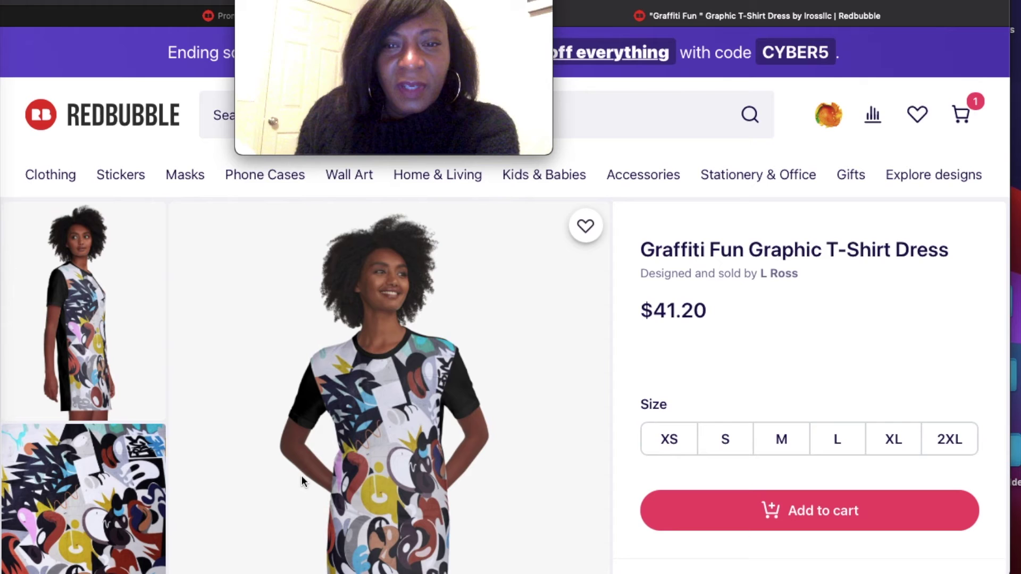
scroll(302, 475, down, 2)
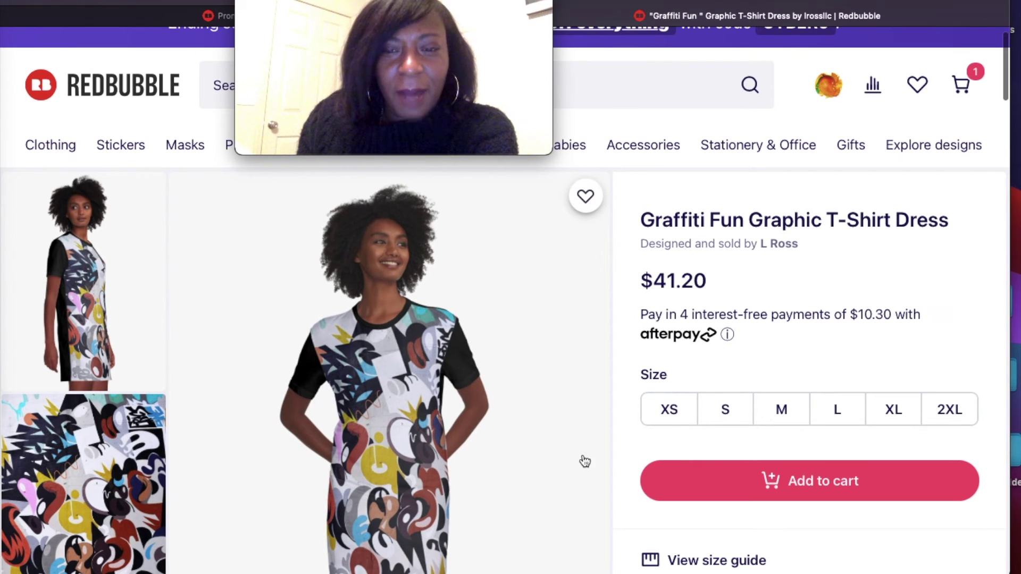
click(659, 420)
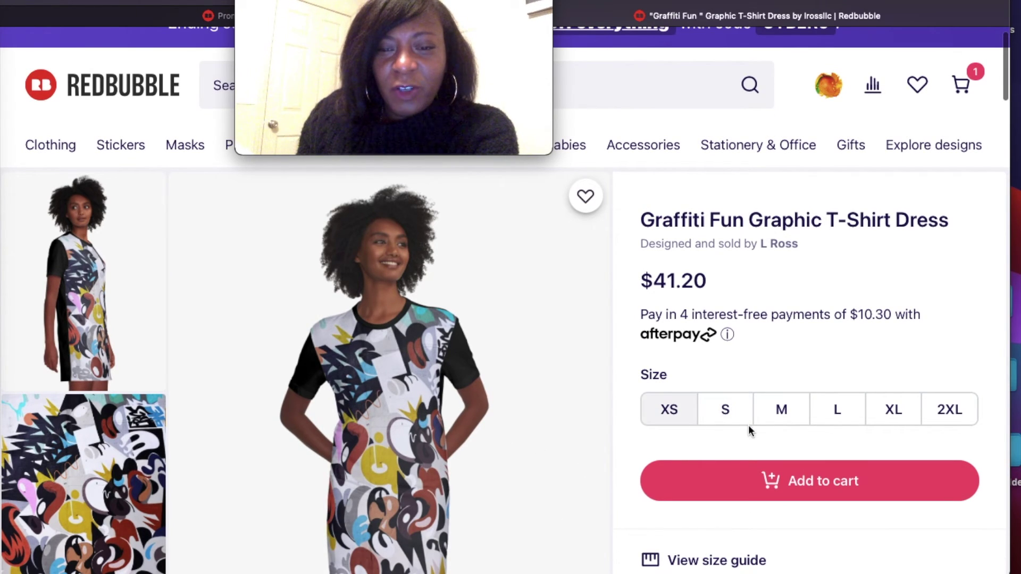
click(700, 424)
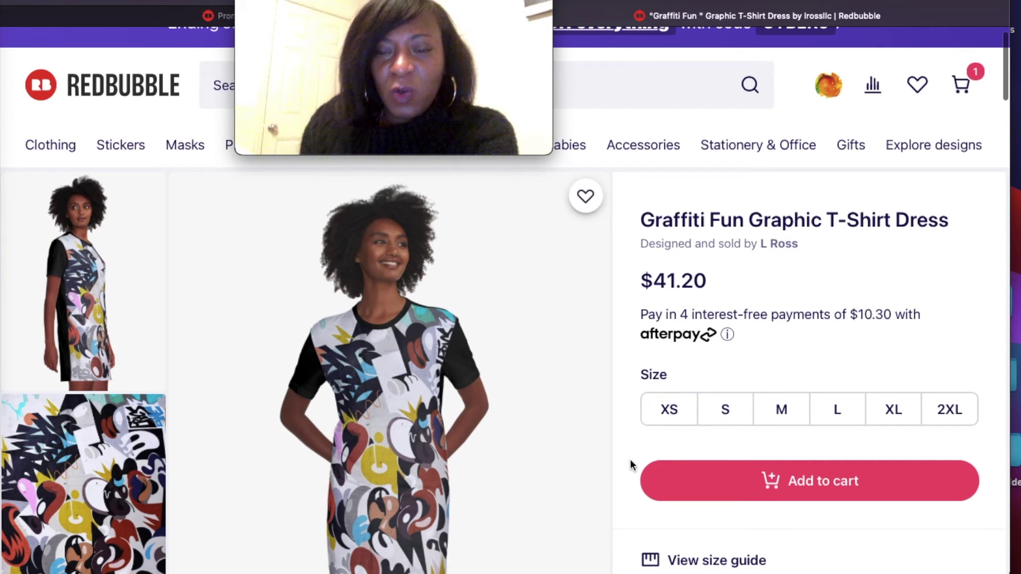
- Examine the dress's features, reviews, front and back images, and the other products offered with the design
scroll(630, 458, down, 3)
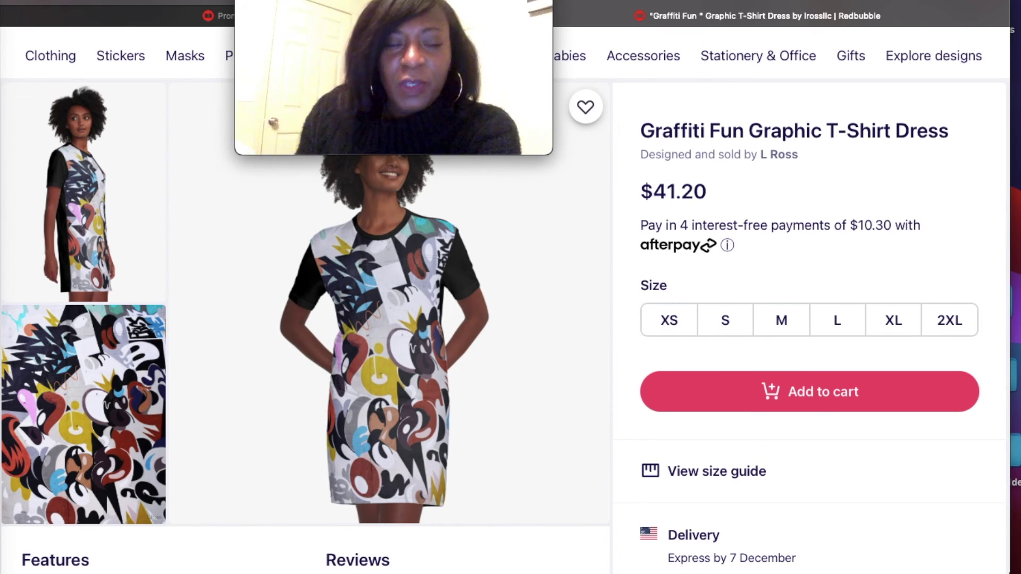
scroll(502, 346, down, 2)
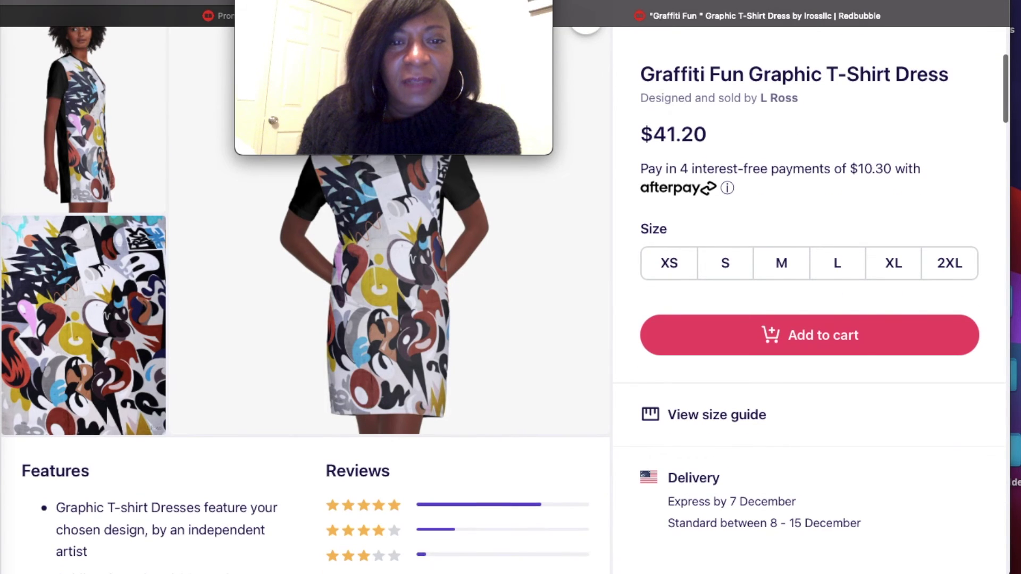
scroll(304, 300, down, 4)
scroll(305, 299, down, 5)
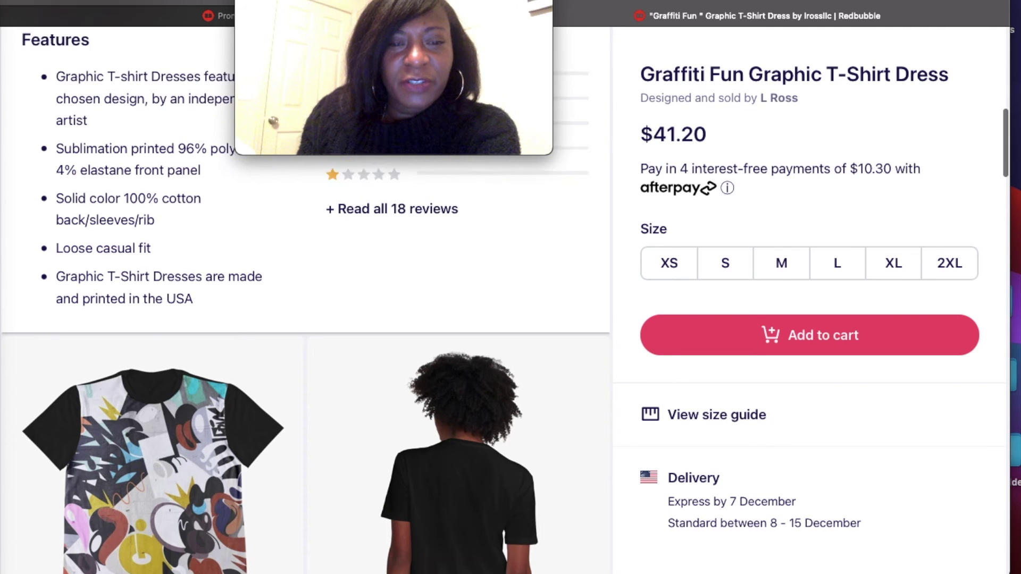
scroll(304, 300, down, 5)
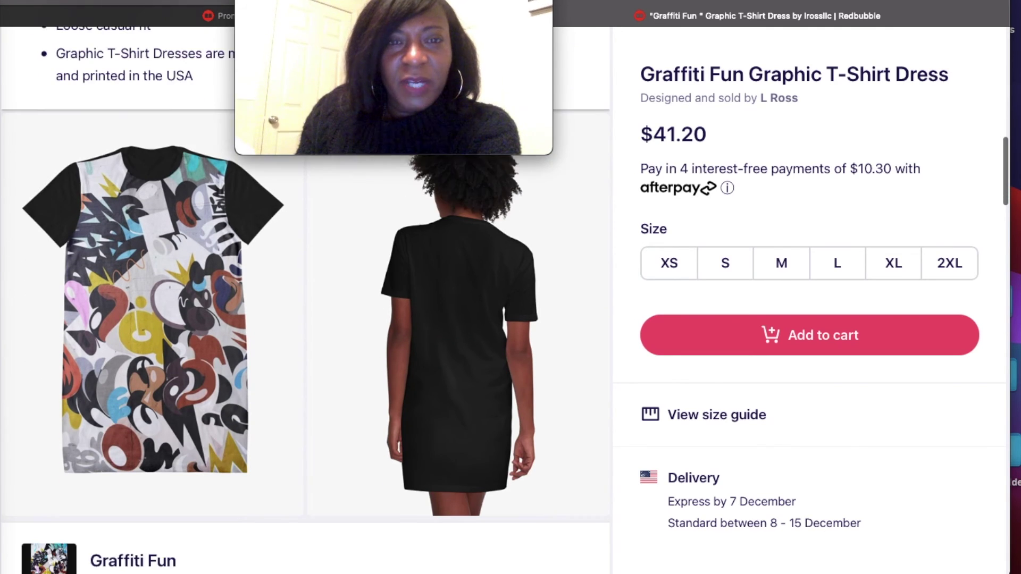
scroll(305, 300, down, 1)
scroll(305, 300, up, 2)
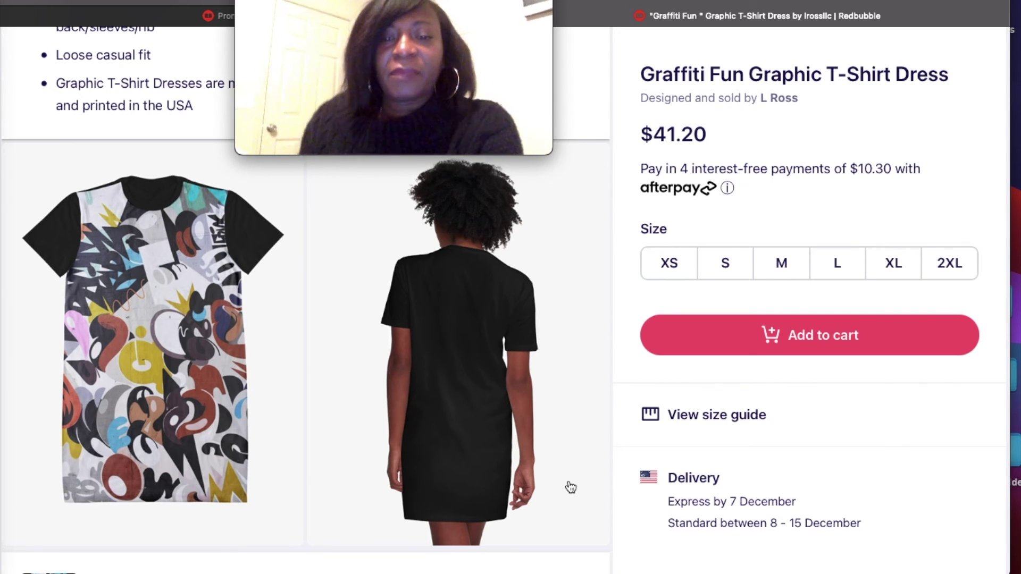
scroll(571, 487, down, 1)
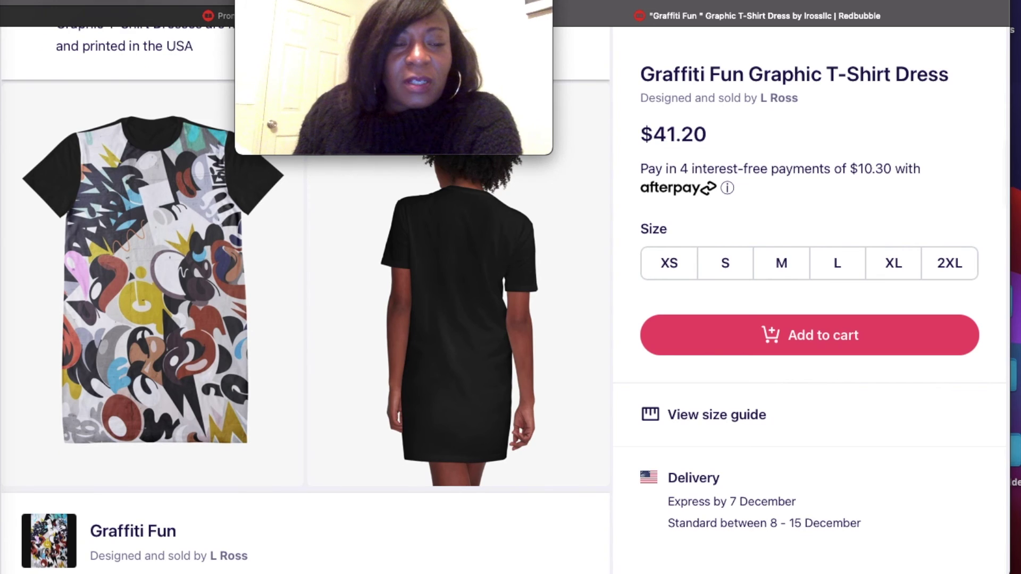
scroll(570, 487, down, 2)
scroll(571, 487, down, 4)
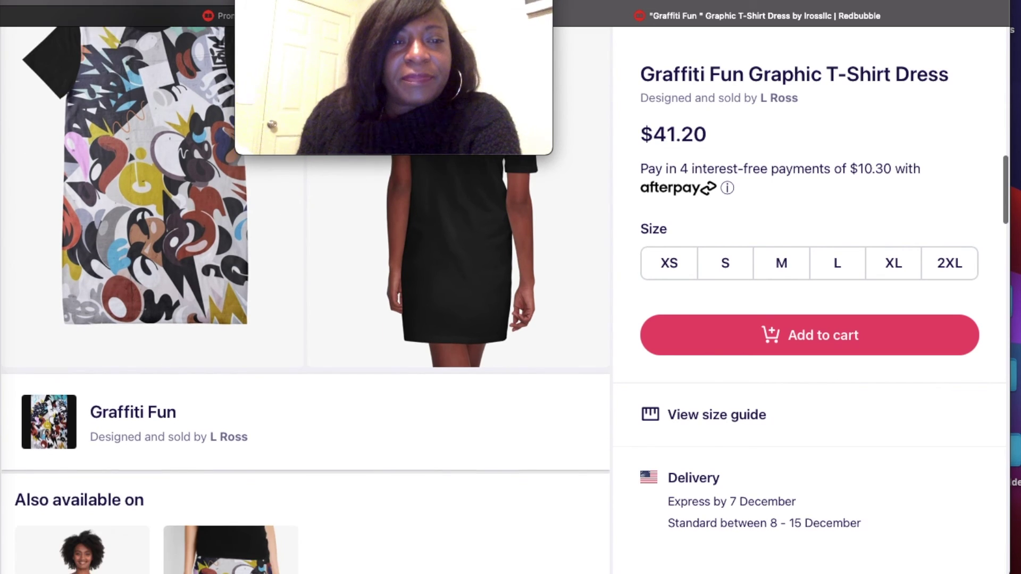
- Examine the other products available with the Graffiti Fun design and the same artist's other graphic t-shirt dresses
scroll(305, 319, down, 3)
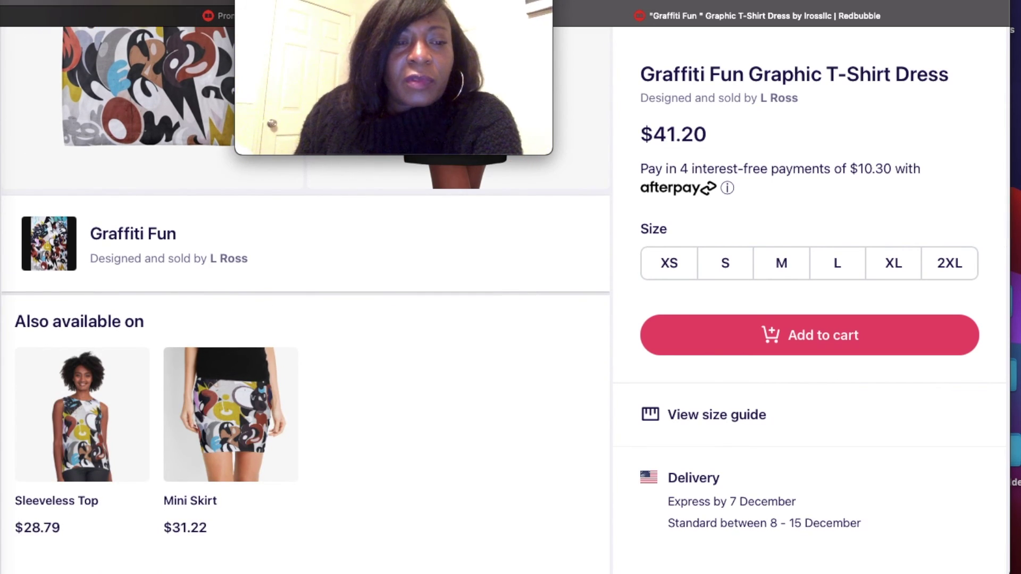
scroll(306, 319, down, 1)
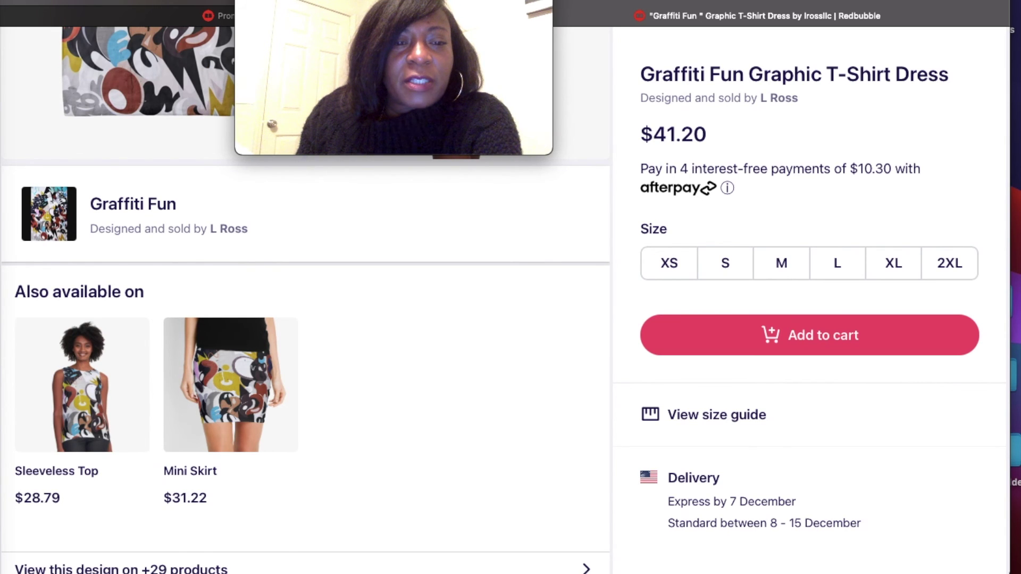
scroll(305, 319, down, 1)
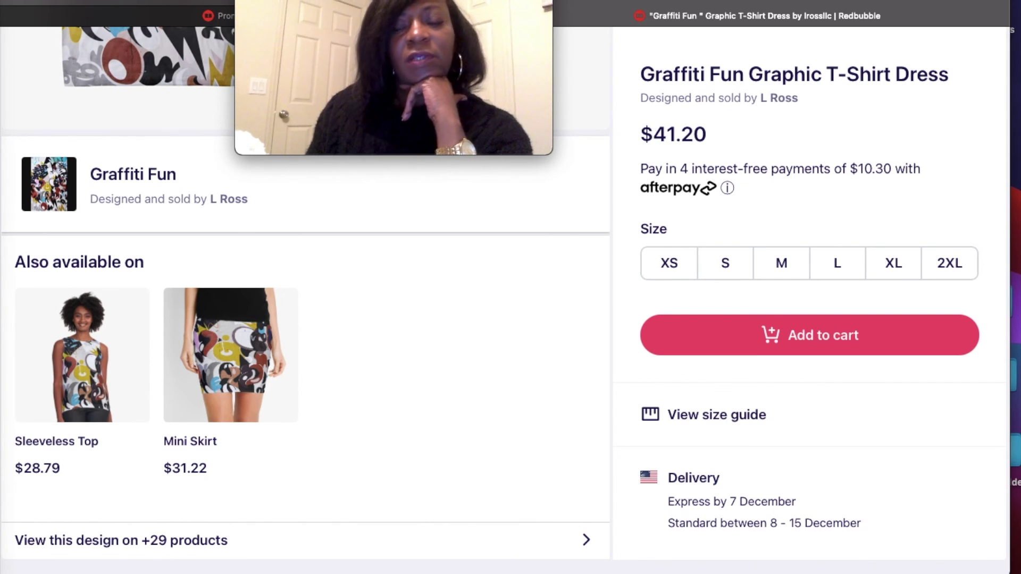
scroll(505, 298, down, 3)
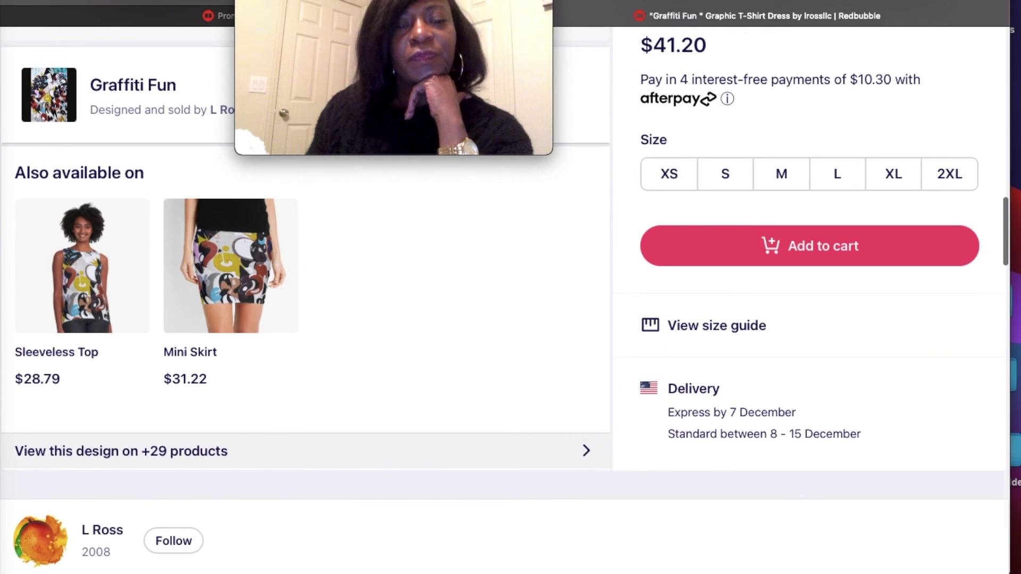
scroll(505, 298, down, 2)
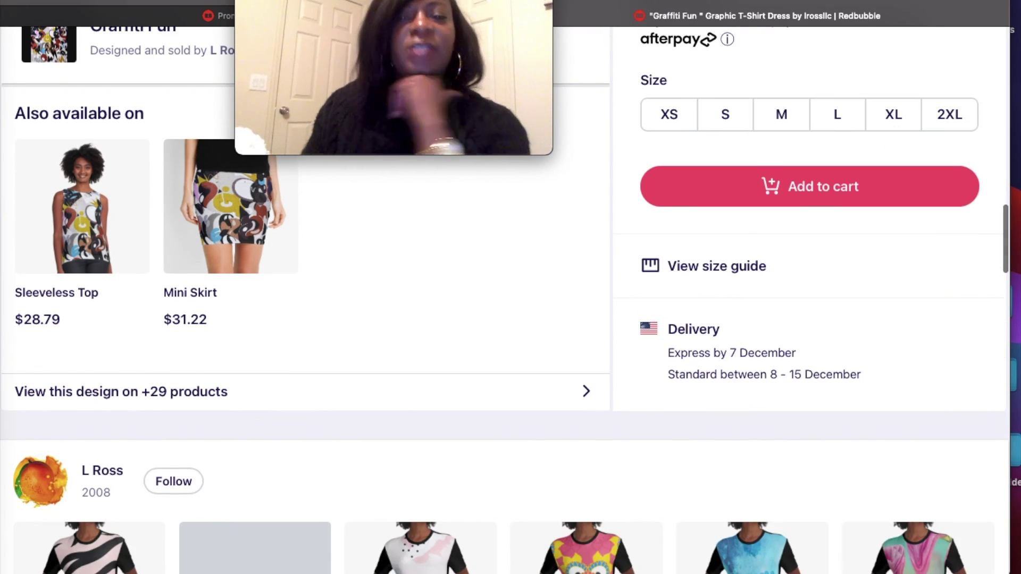
scroll(505, 298, down, 1)
scroll(506, 298, down, 2)
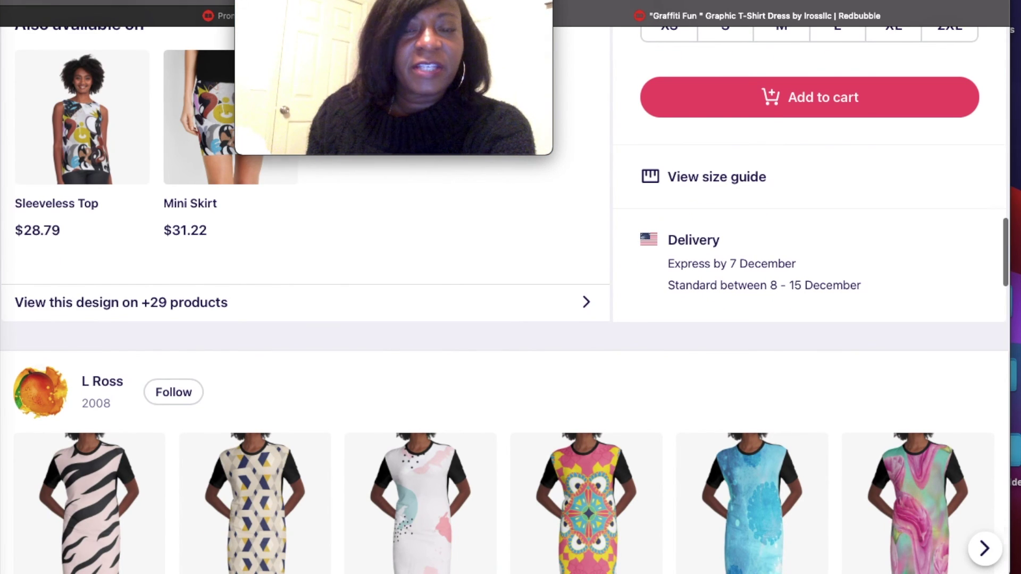
scroll(505, 297, down, 2)
scroll(505, 298, down, 1)
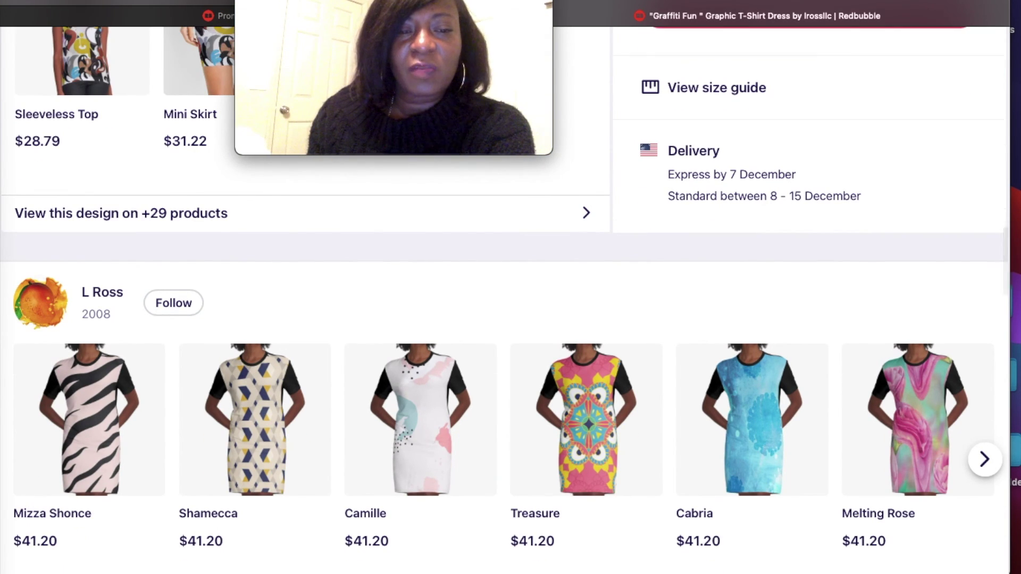
scroll(506, 298, down, 1)
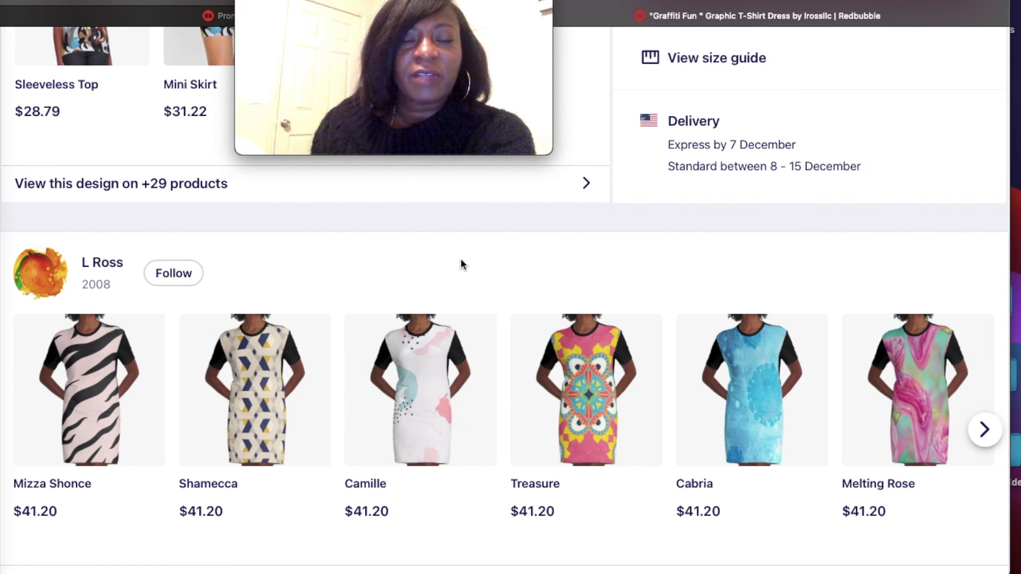
scroll(462, 264, down, 1)
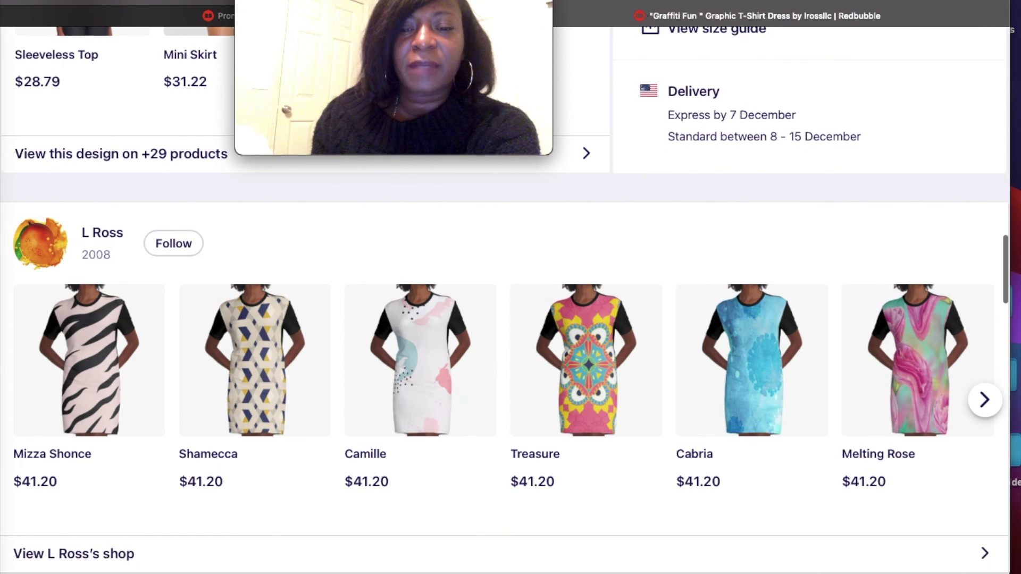
- Look through the similar dress designs from other artists and the product tags, and return to the artist's own dresses
scroll(506, 287, down, 4)
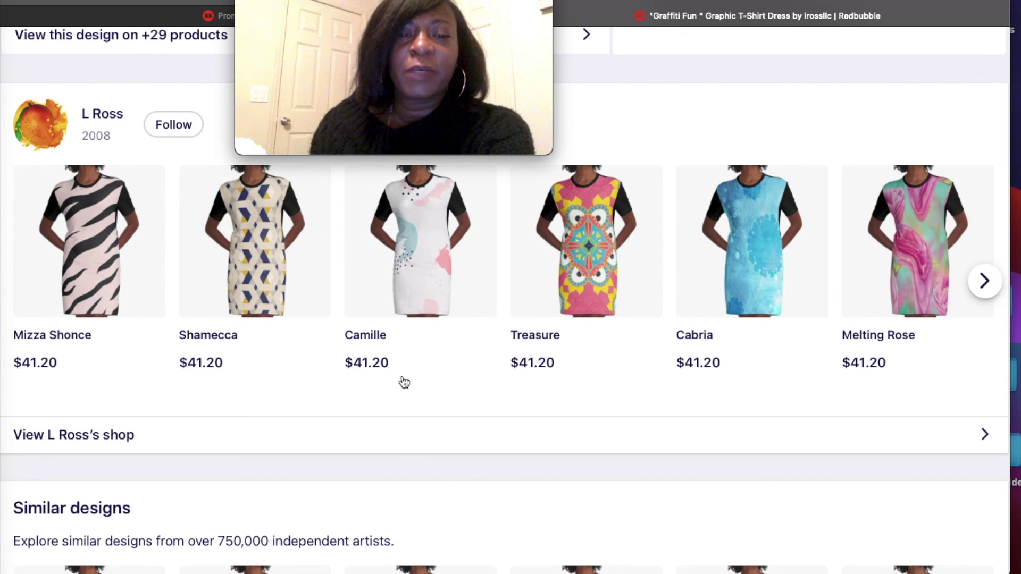
scroll(404, 381, down, 3)
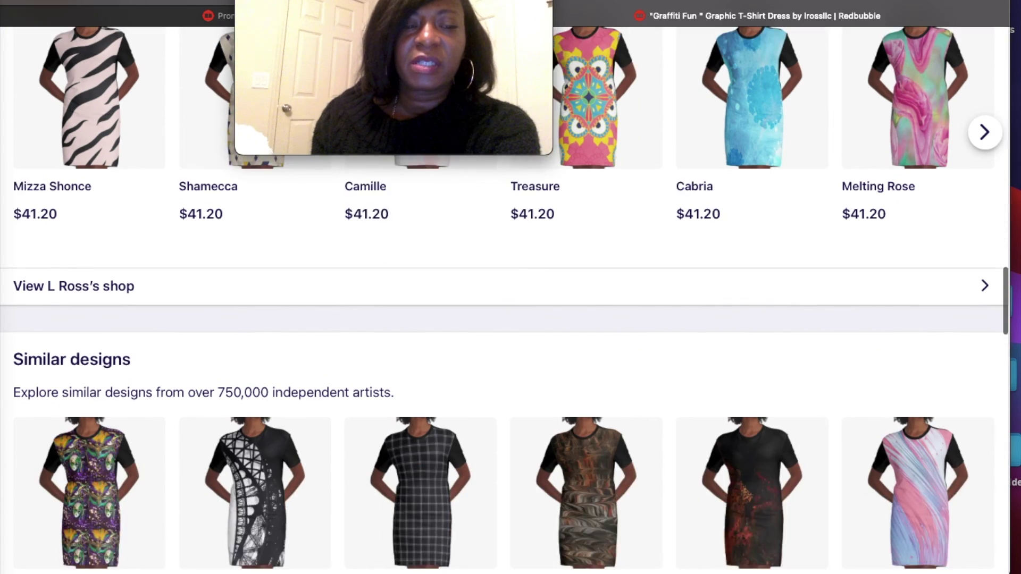
scroll(505, 287, down, 4)
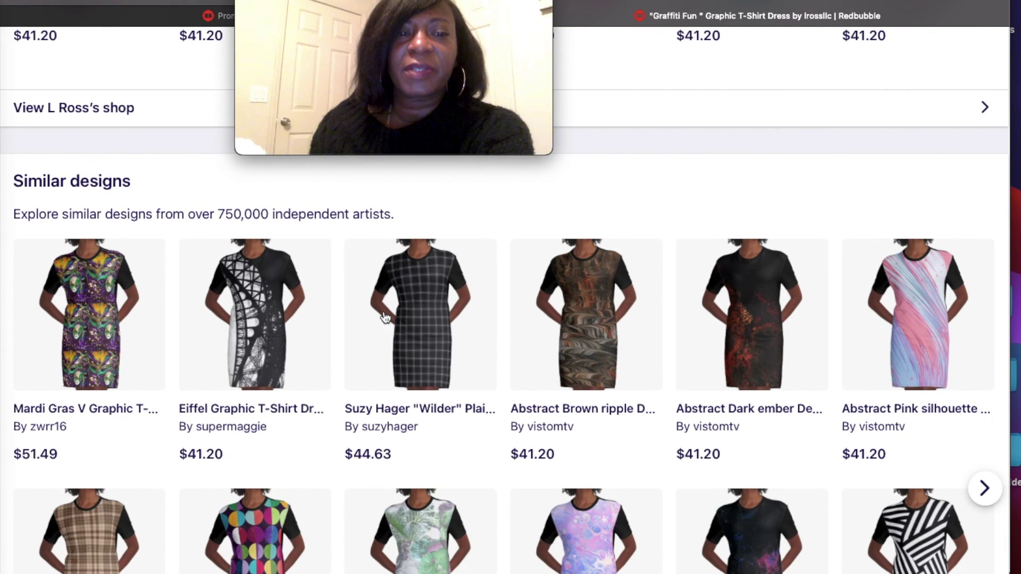
scroll(194, 365, down, 1)
scroll(505, 300, down, 5)
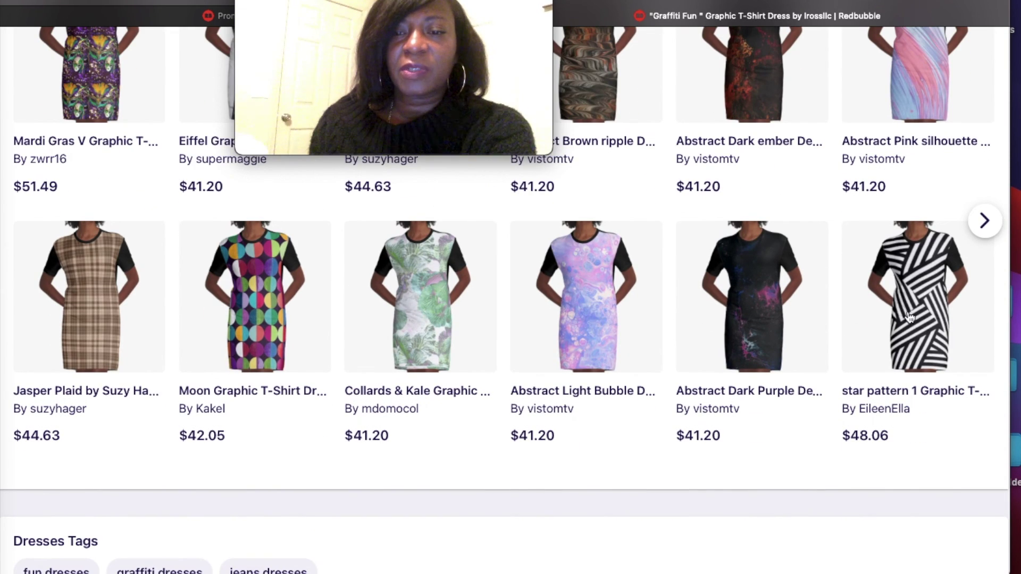
scroll(809, 351, down, 2)
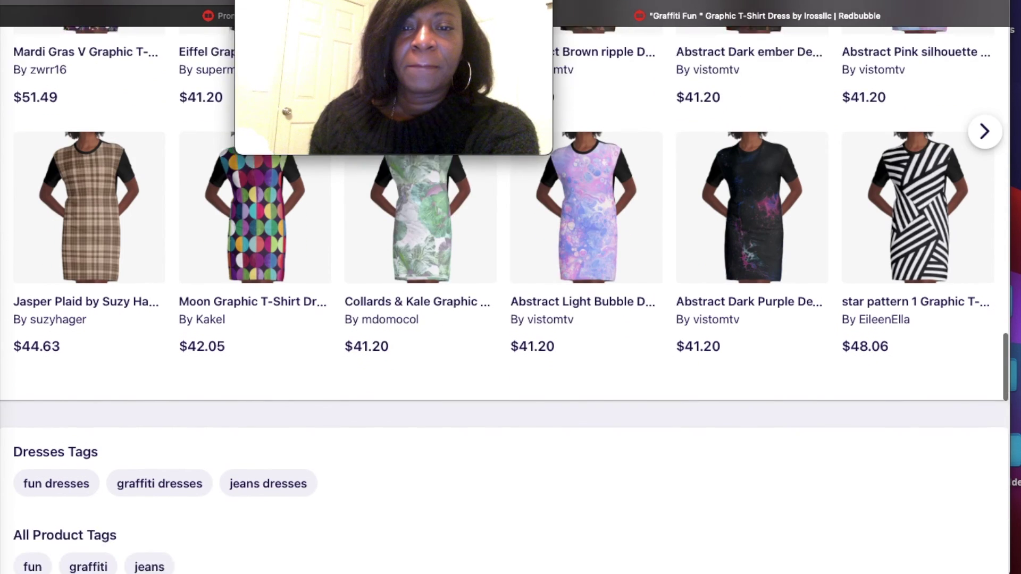
scroll(505, 301, down, 8)
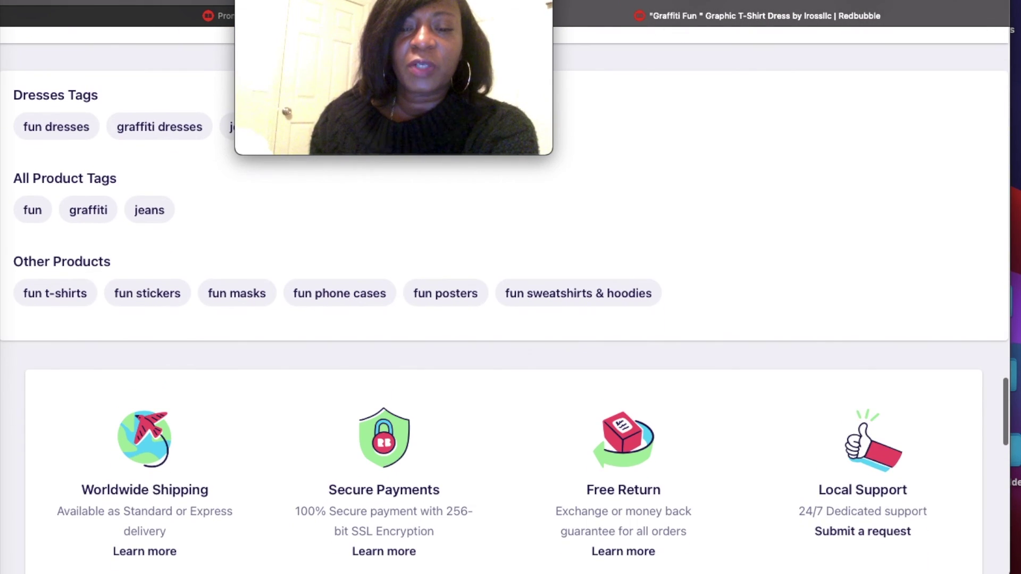
scroll(505, 306, up, 9)
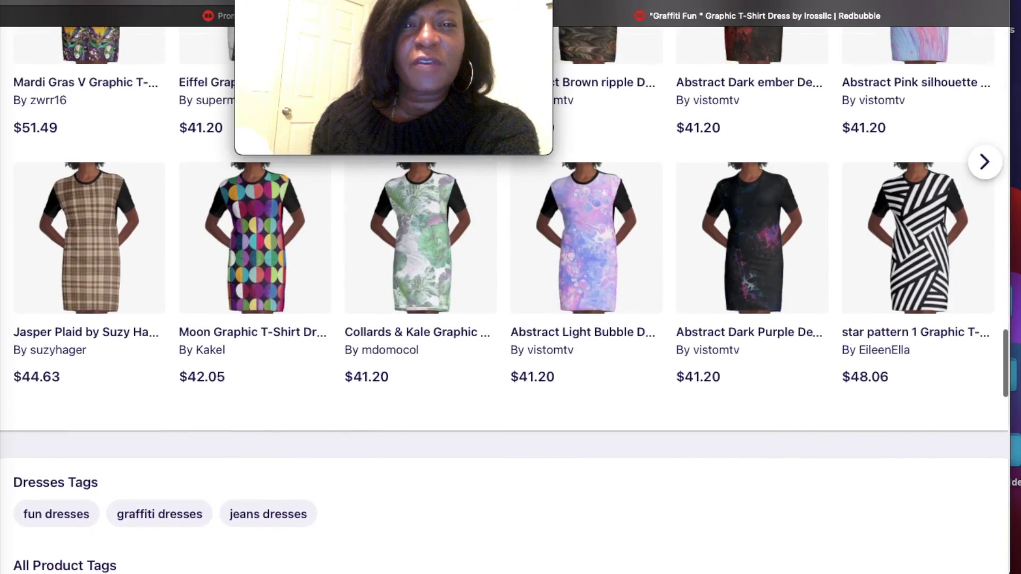
scroll(505, 306, up, 6)
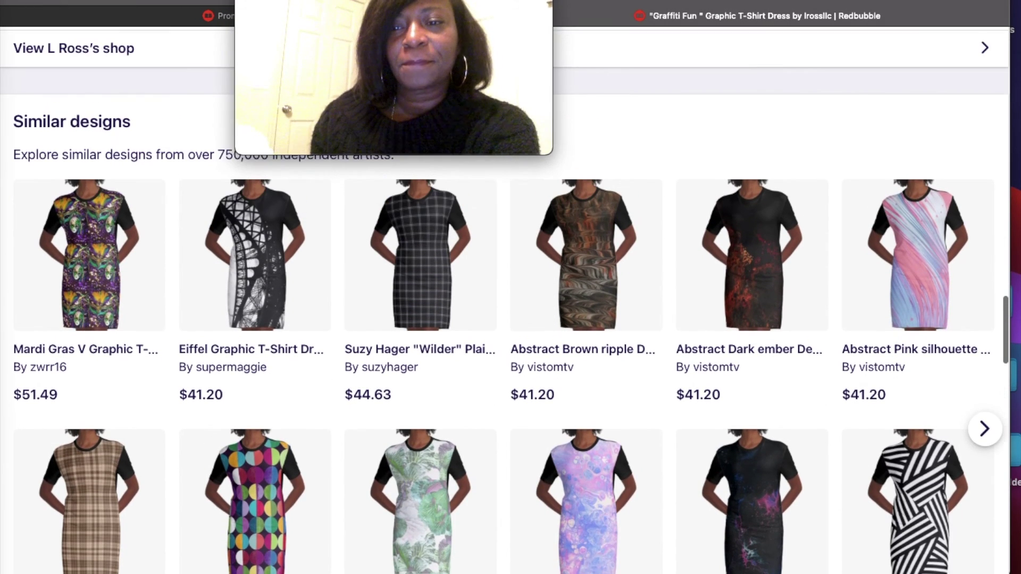
scroll(505, 306, up, 5)
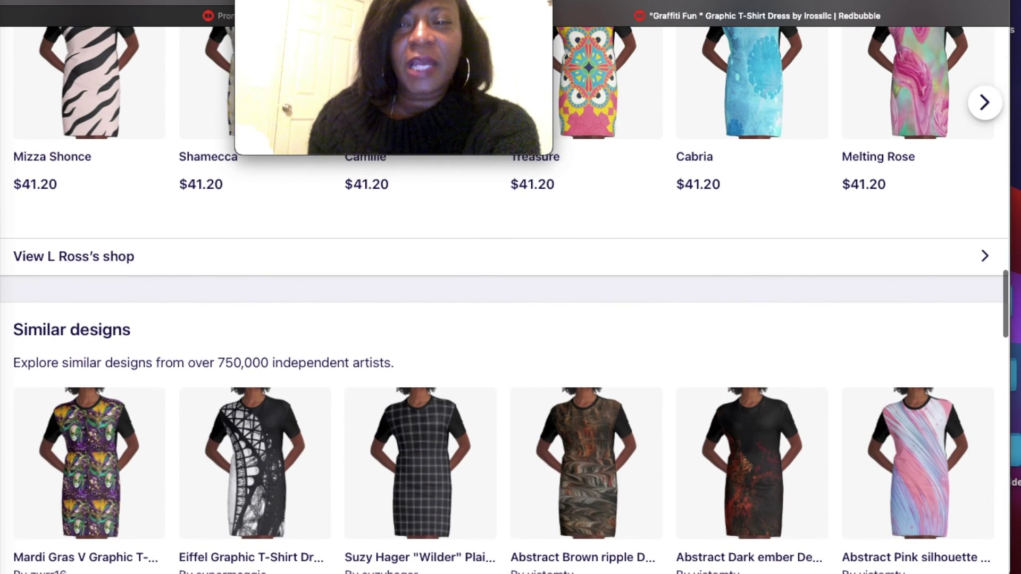
scroll(505, 306, up, 3)
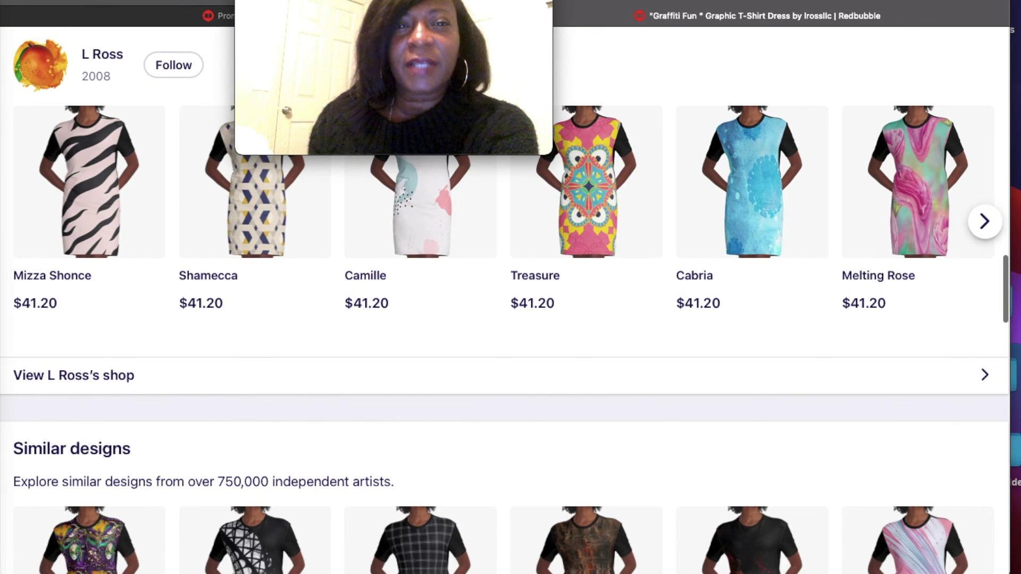
scroll(506, 306, down, 2)
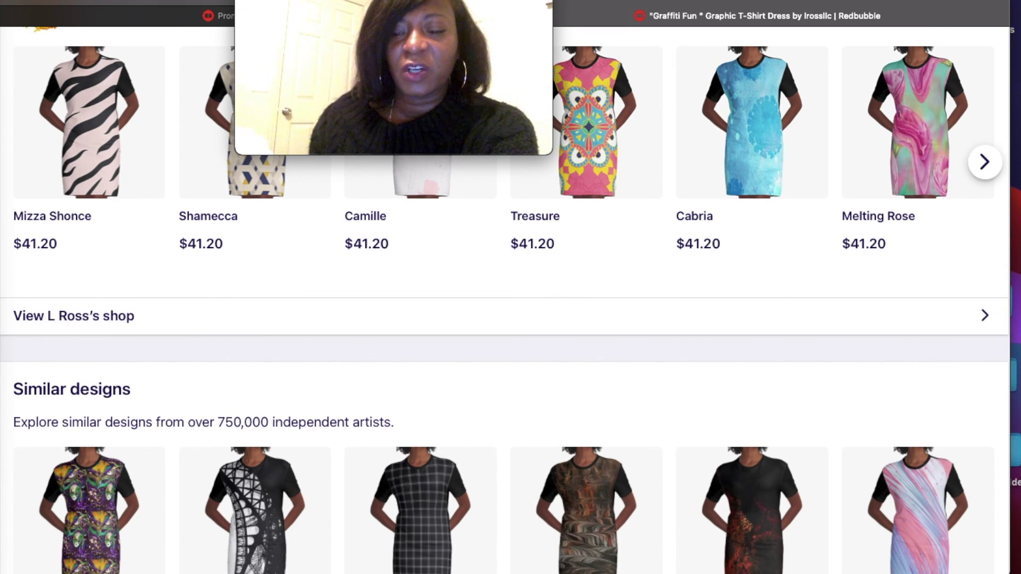